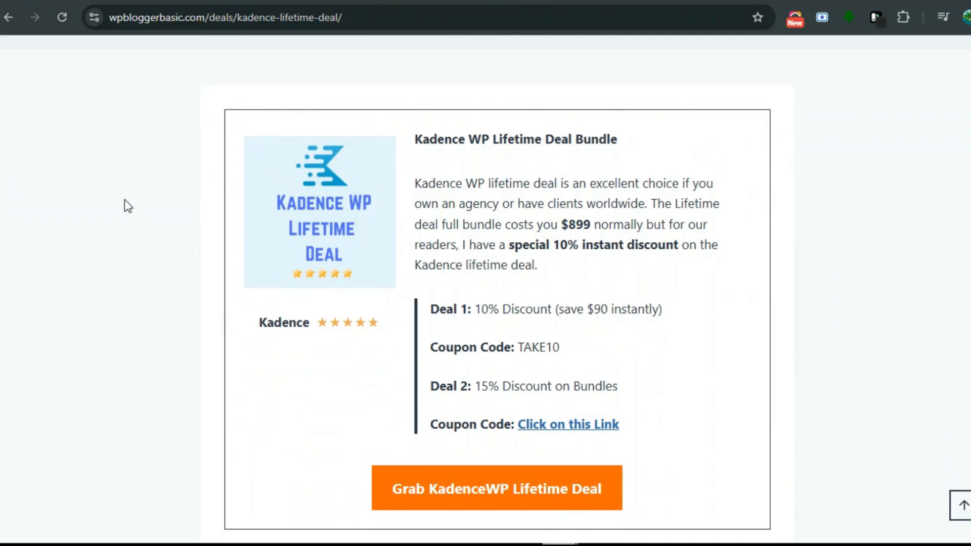
- Look through the Kadence lifetime deal review post, from its header and discount box to the table of included features
scroll(124, 199, "down", 5)
scroll(125, 199, "up", 10)
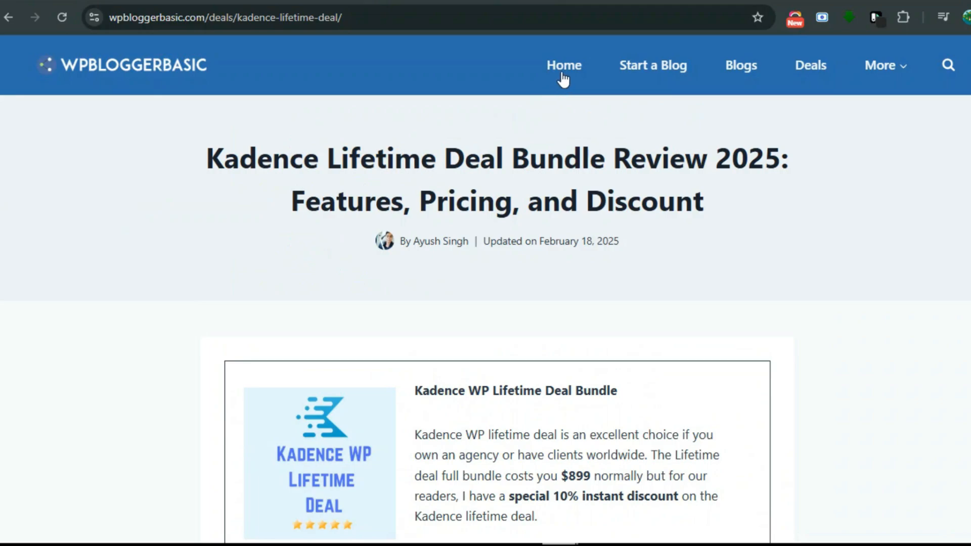
left_click_drag(568, 65, 743, 143)
scroll(260, 211, "down", 2)
scroll(156, 315, "down", 2)
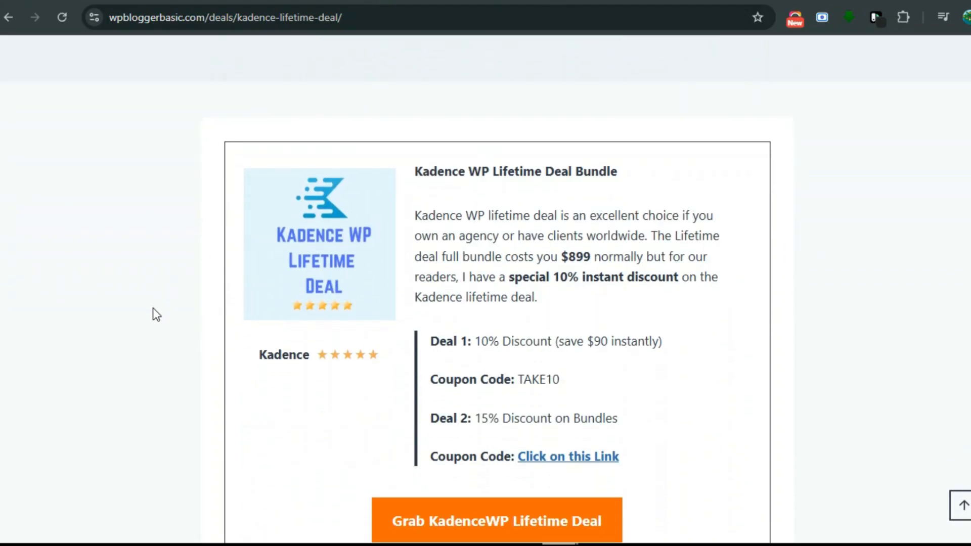
scroll(157, 315, "down", 1)
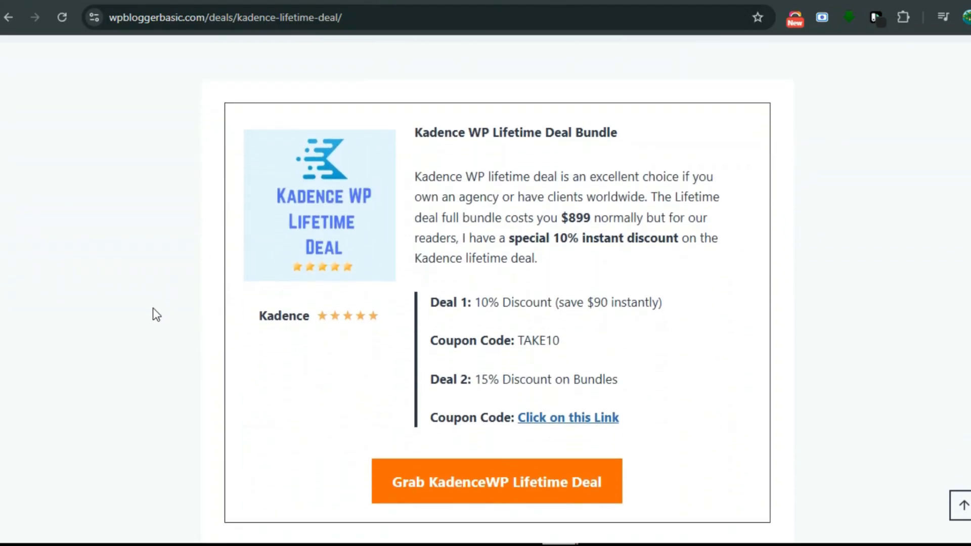
scroll(157, 315, "down", 12)
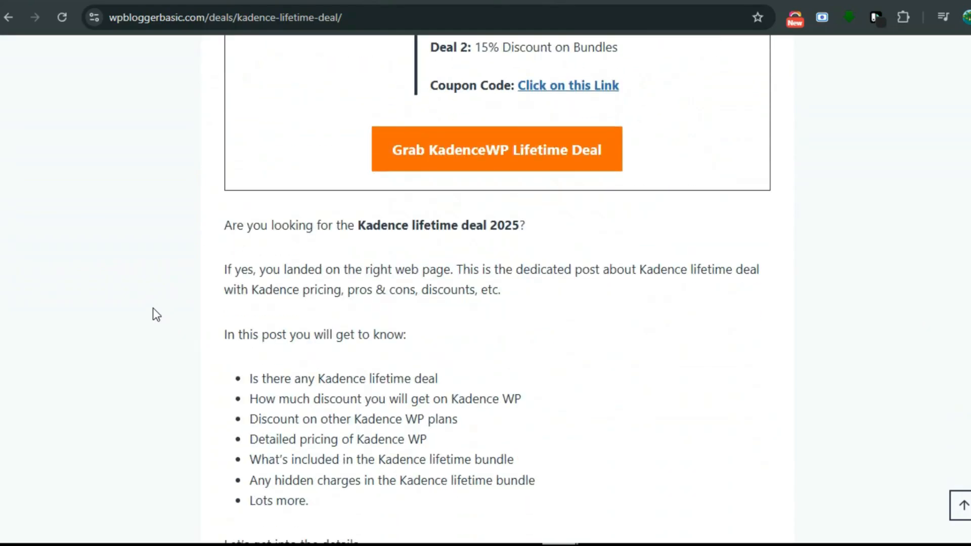
scroll(156, 315, "down", 15)
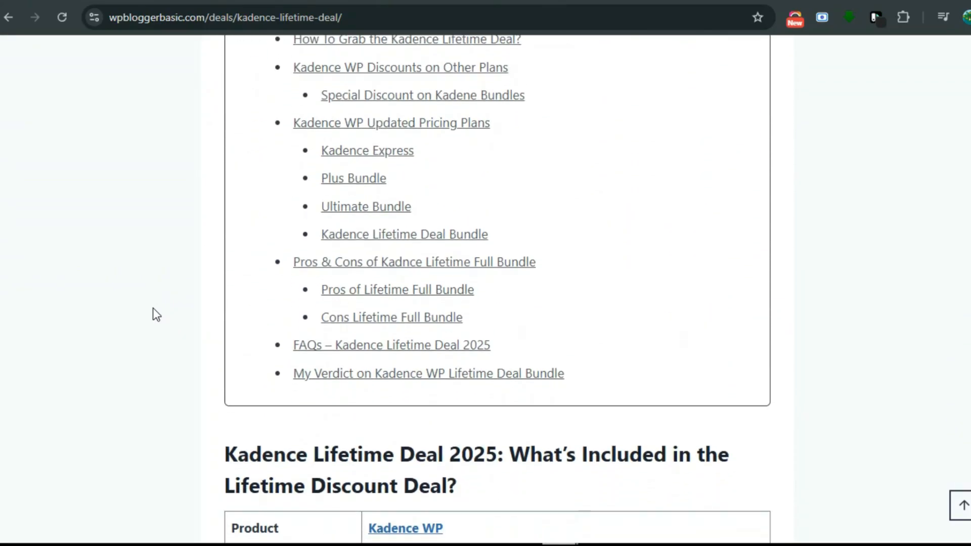
scroll(156, 314, "down", 3)
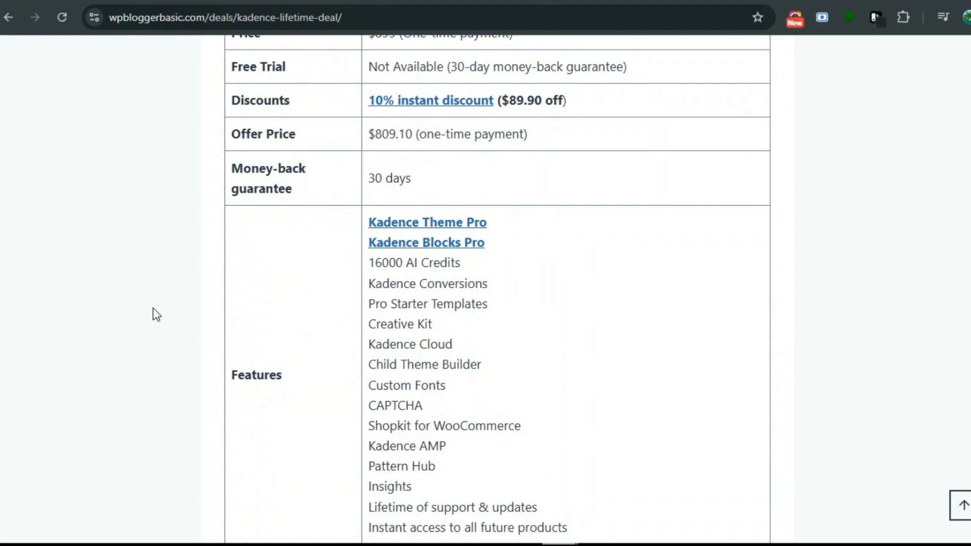
scroll(156, 314, "up", 20)
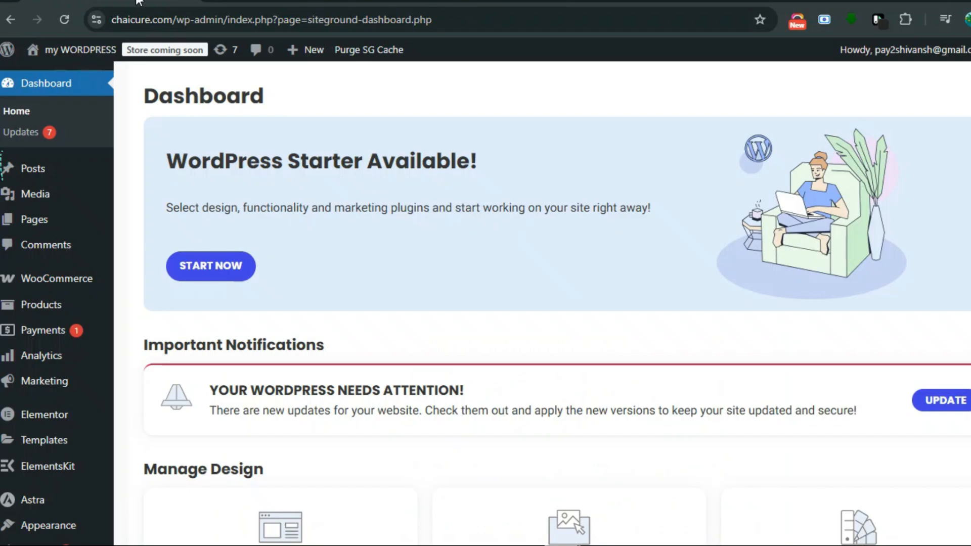
- Open the management page for post categories in the WordPress dashboard
mouse_move(81, 167)
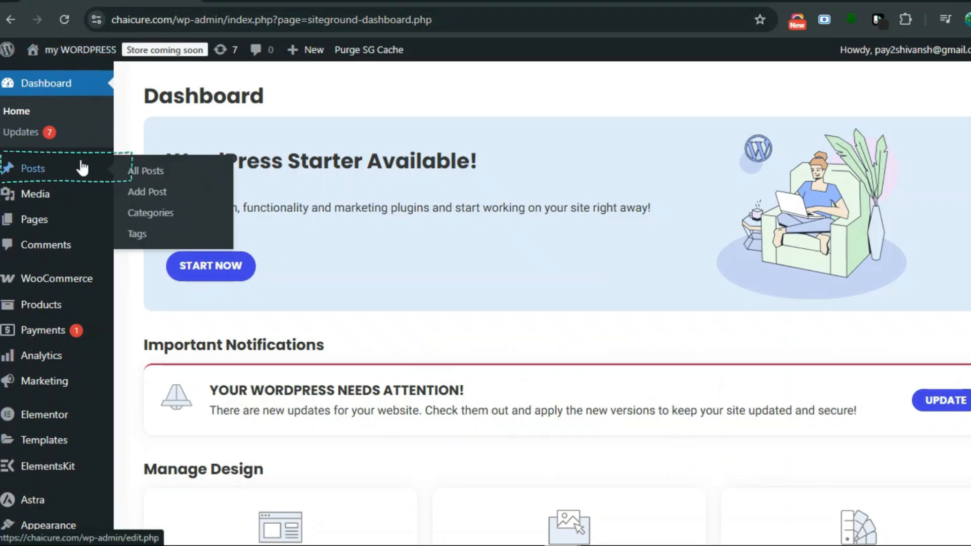
left_click(161, 213)
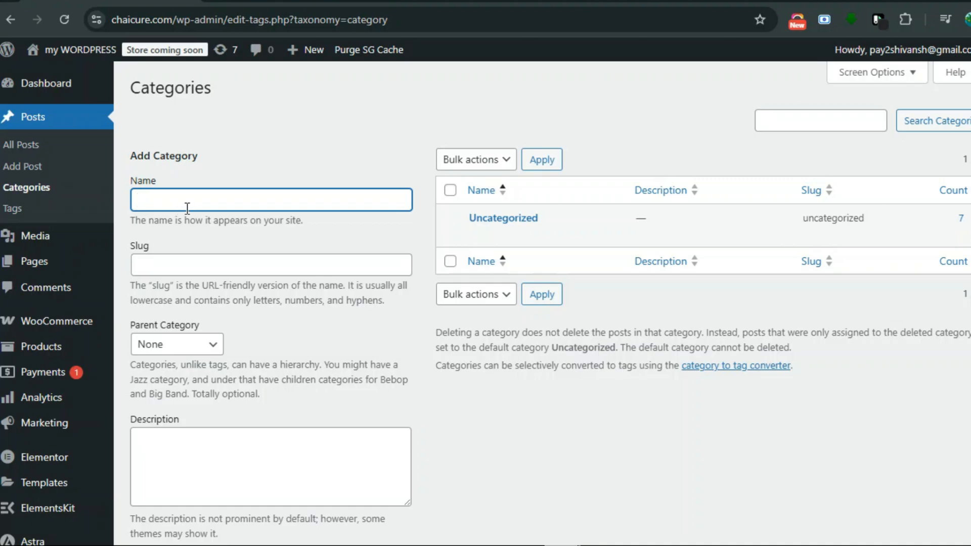
mouse_move(446, 235)
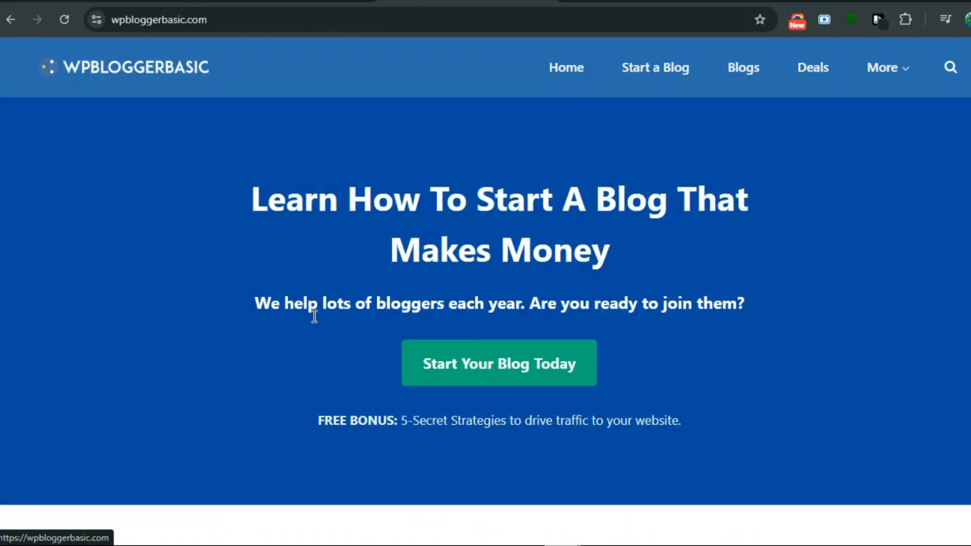
- Open the Kadence Lifetime Deal Bundle Review 2025 from the blog's most recent posts and look over its opening content
scroll(291, 340, "down", 10)
scroll(290, 341, "down", 7)
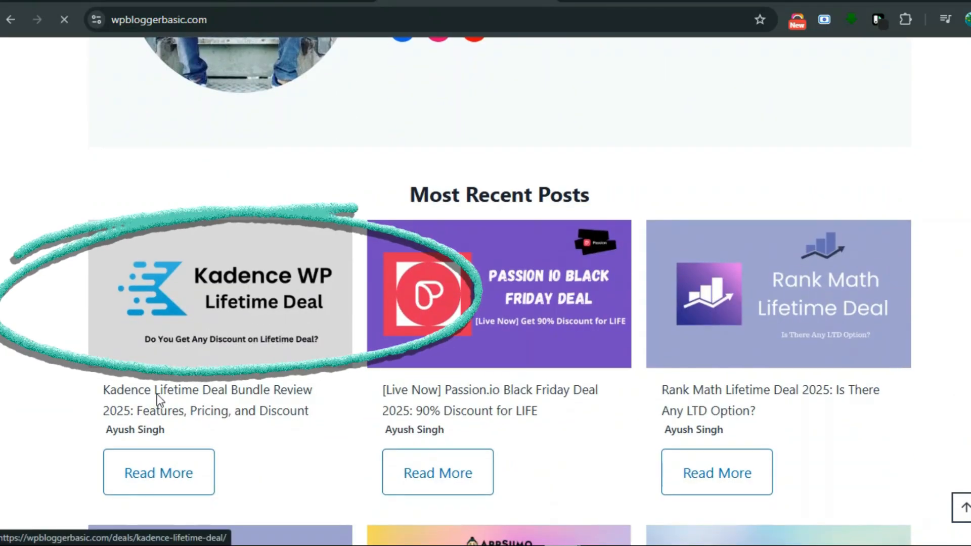
left_click(156, 398)
scroll(430, 350, "down", 9)
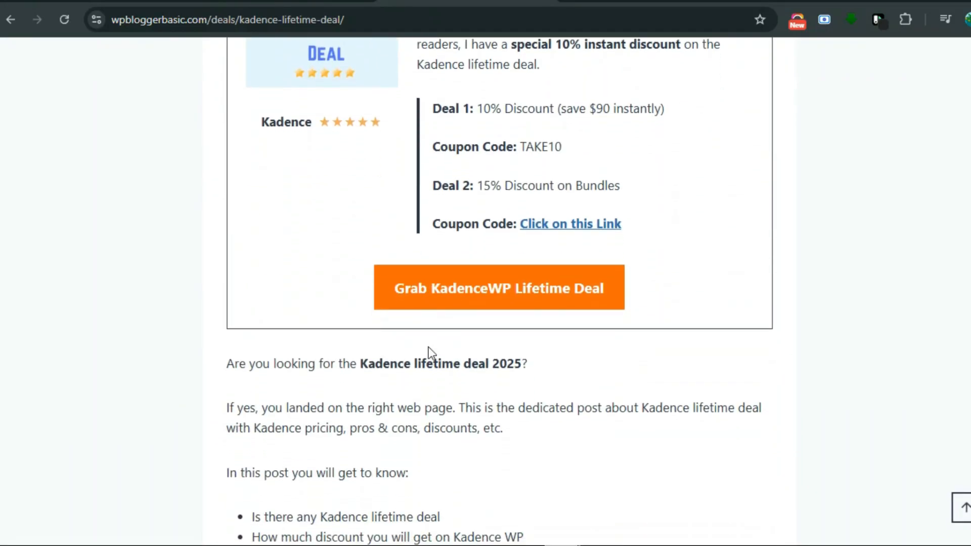
scroll(429, 347, "up", 6)
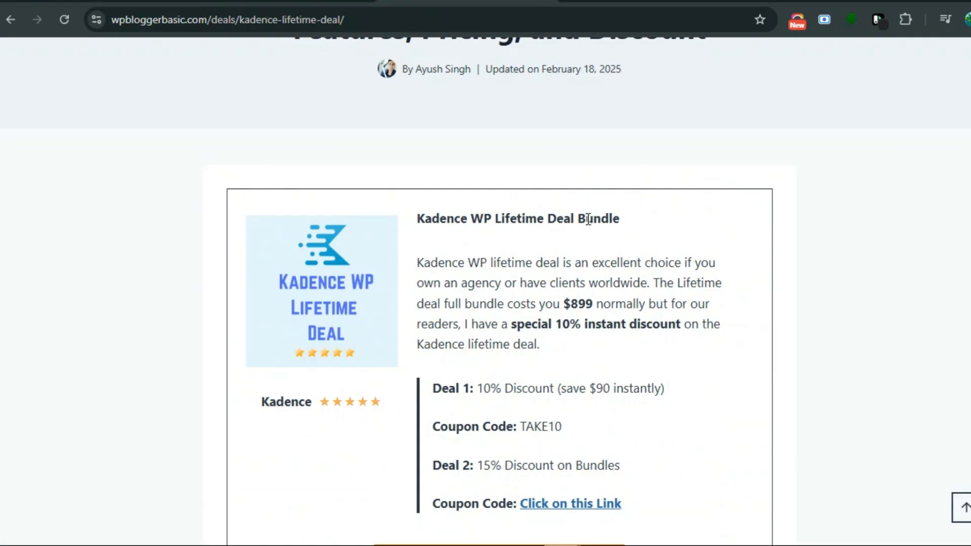
scroll(588, 219, "down", 5)
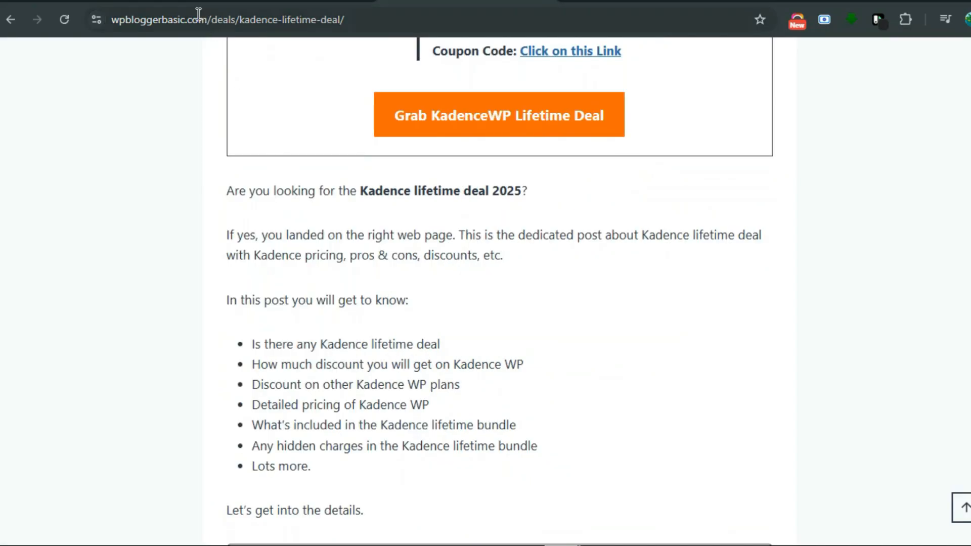
- Return to the WordPress categories page and name the new category "Kadence theme for wordpress"
left_click(152, 1)
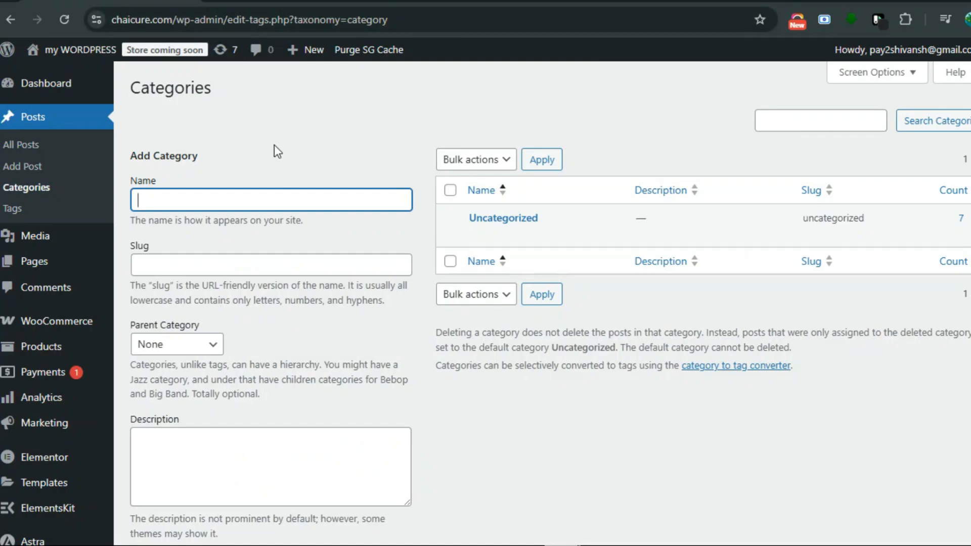
type("kedanc")
key("ctrl+a")
type("Kadence theme for wordpress")
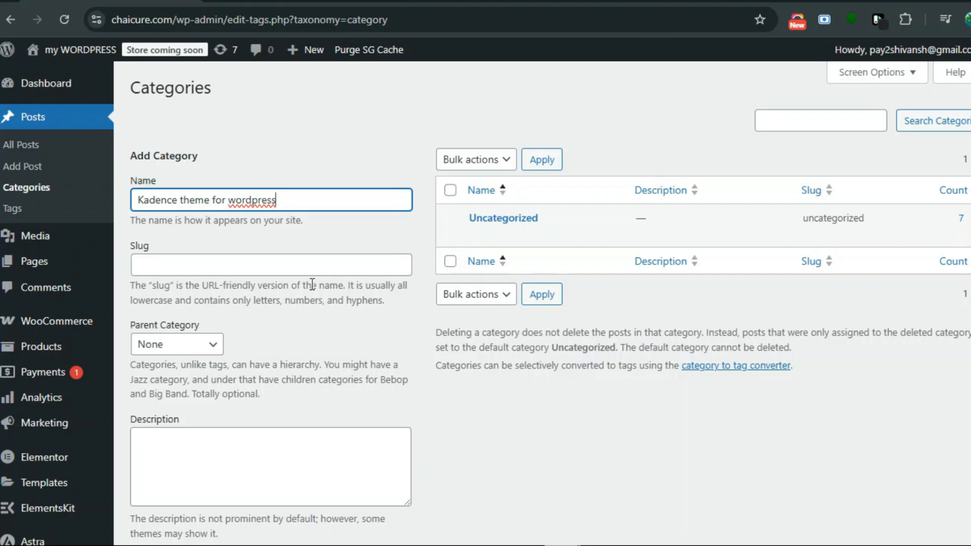
- Add the category with an empty slug and None as its parent category
left_click(291, 268)
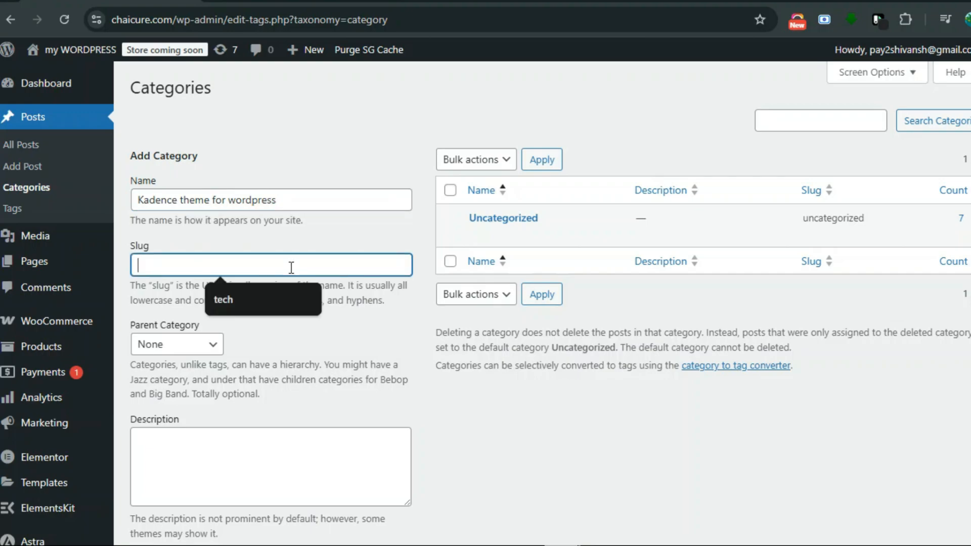
left_click(291, 268)
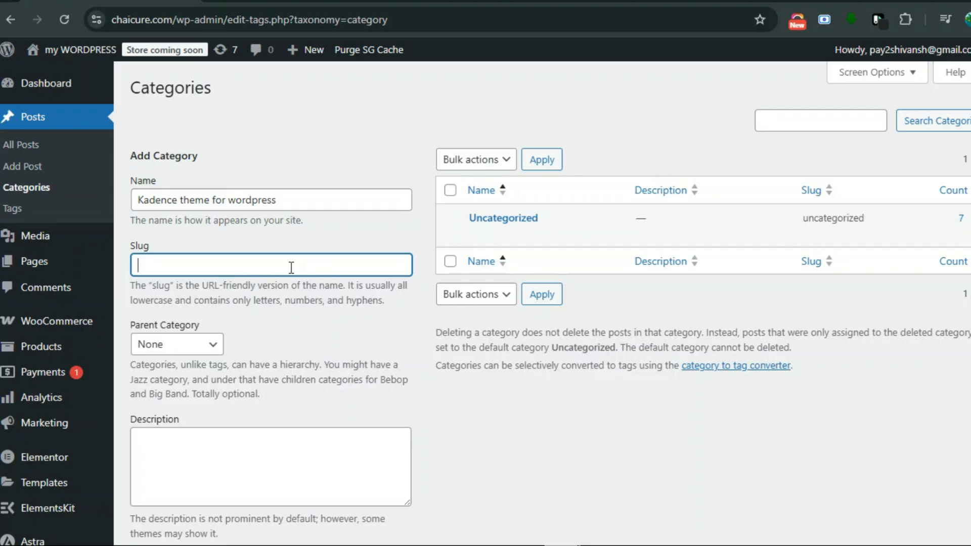
left_click(218, 349)
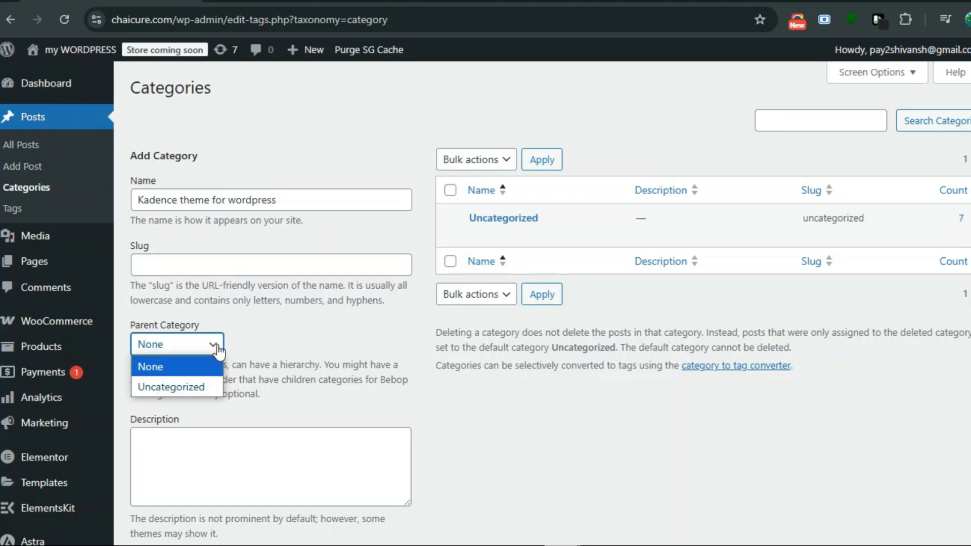
left_click(218, 349)
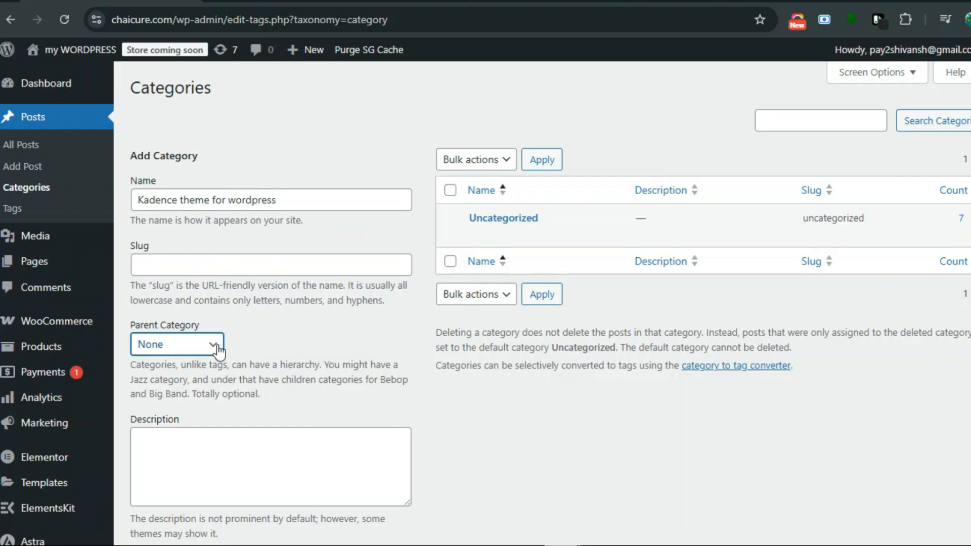
scroll(219, 349, "down", 4)
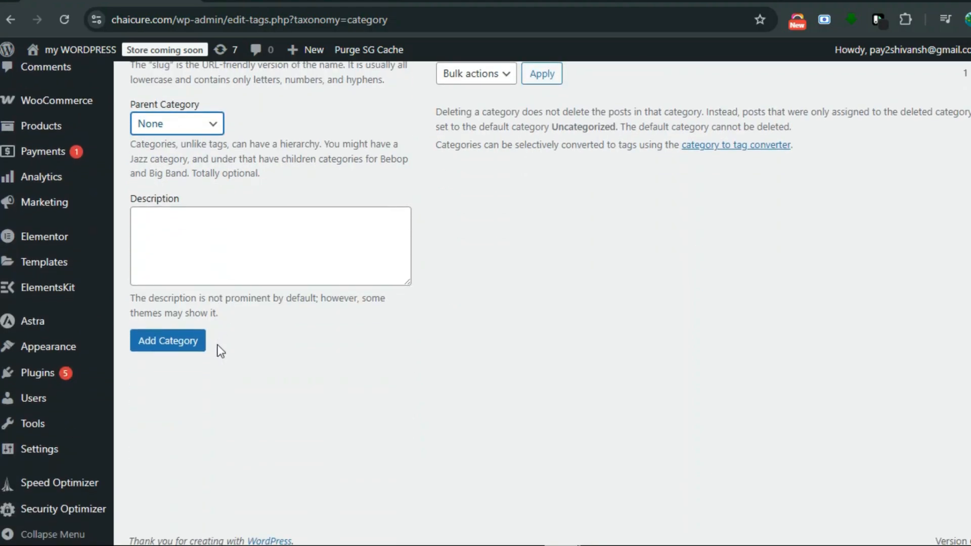
left_click(177, 342)
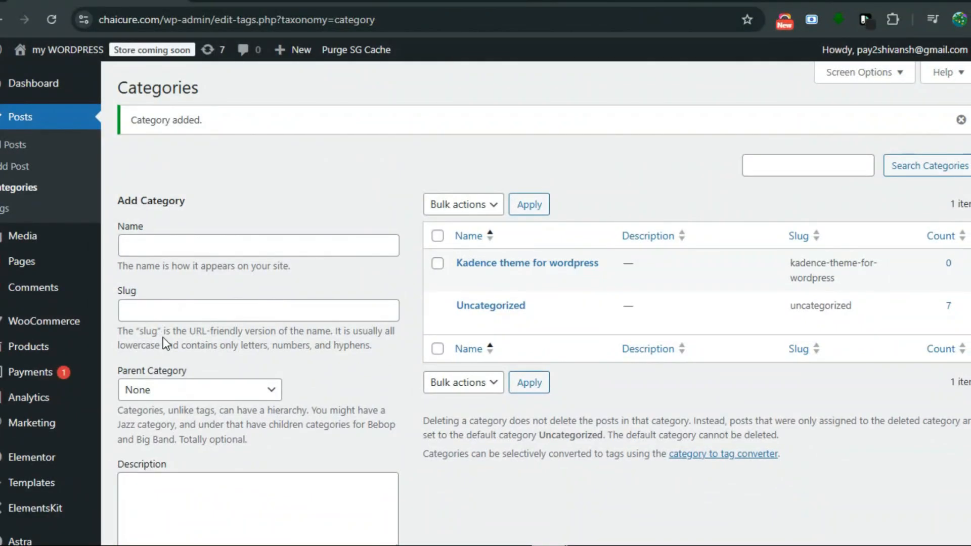
mouse_move(503, 281)
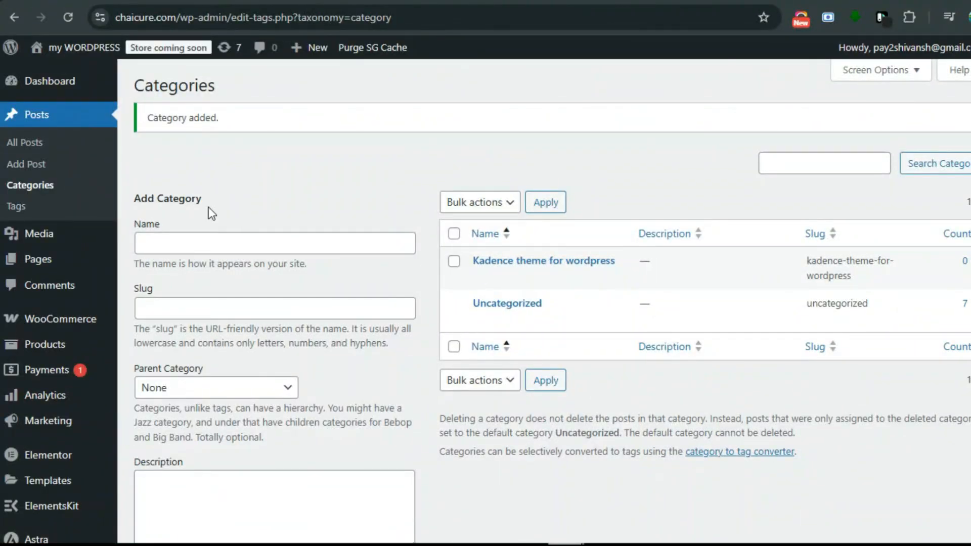
- Create a new post titled "Kadence Lifetime Deal Bundle Review 2025: Features, Pricing, and Discount", copying the headline from the review page
left_click(71, 147)
left_click(207, 86)
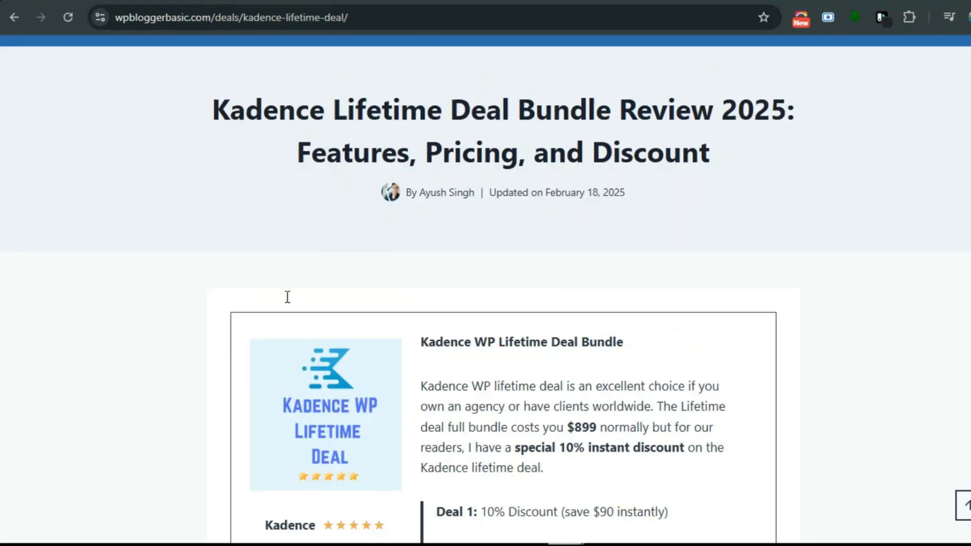
scroll(288, 297, "up", 1)
left_click_drag(224, 166, 713, 208)
key("ctrl+c")
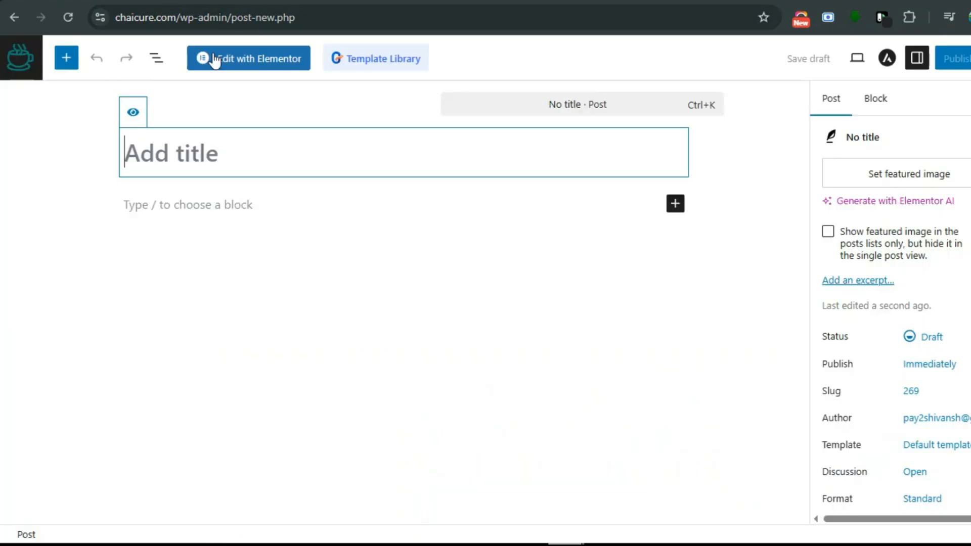
left_click(233, 145)
key("ctrl+v")
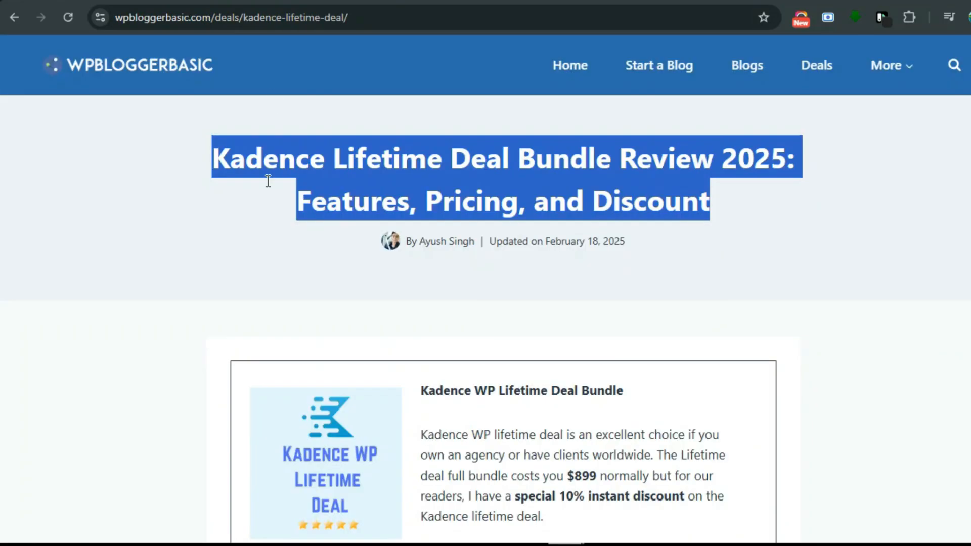
- Copy the review's introduction, from "Are you looking for" through "Let's get into the details.", into the new post's body
scroll(298, 326, "down", 15)
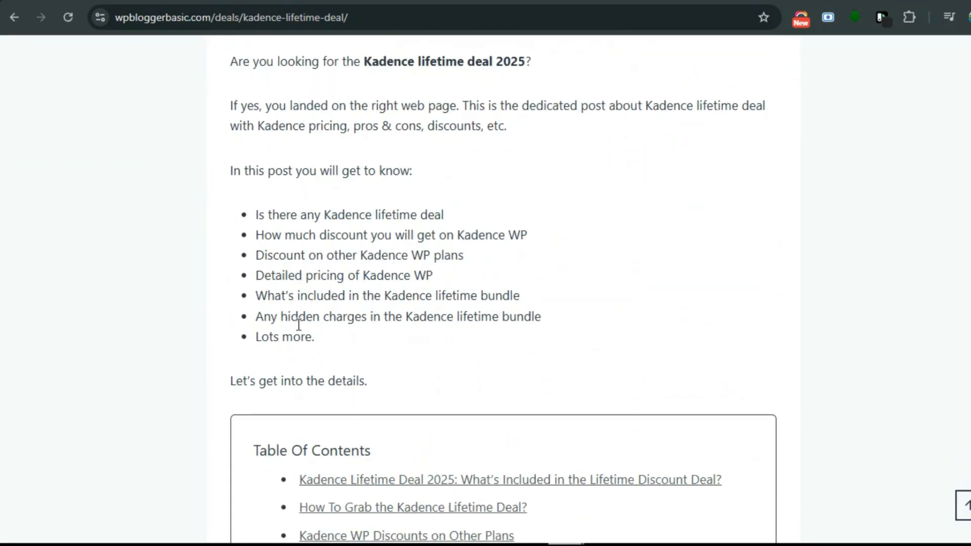
left_click_drag(230, 69, 368, 374)
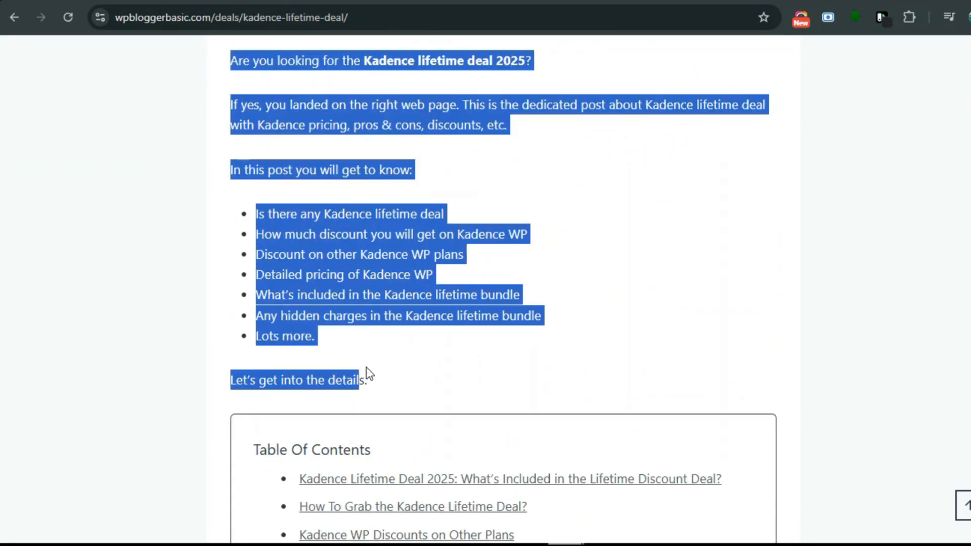
left_click(184, 1)
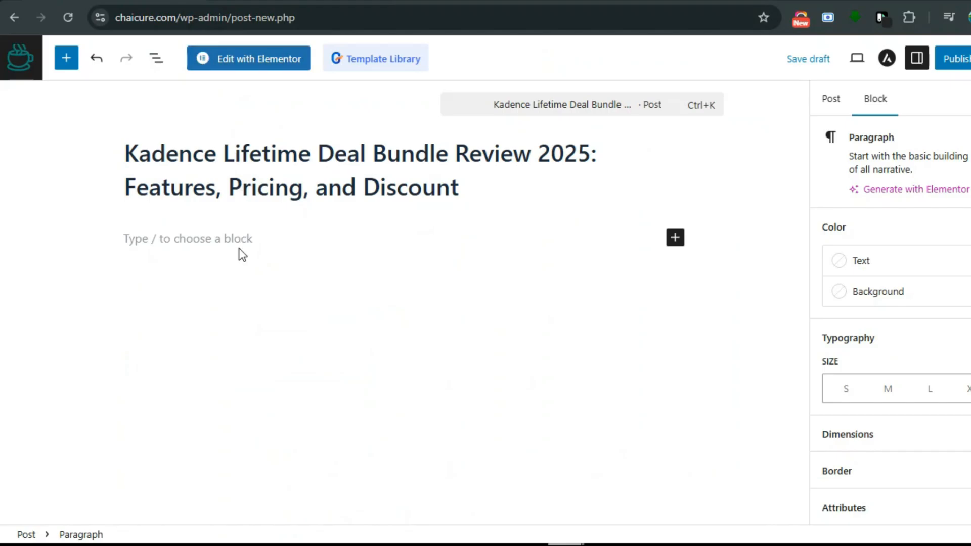
key("ctrl+v")
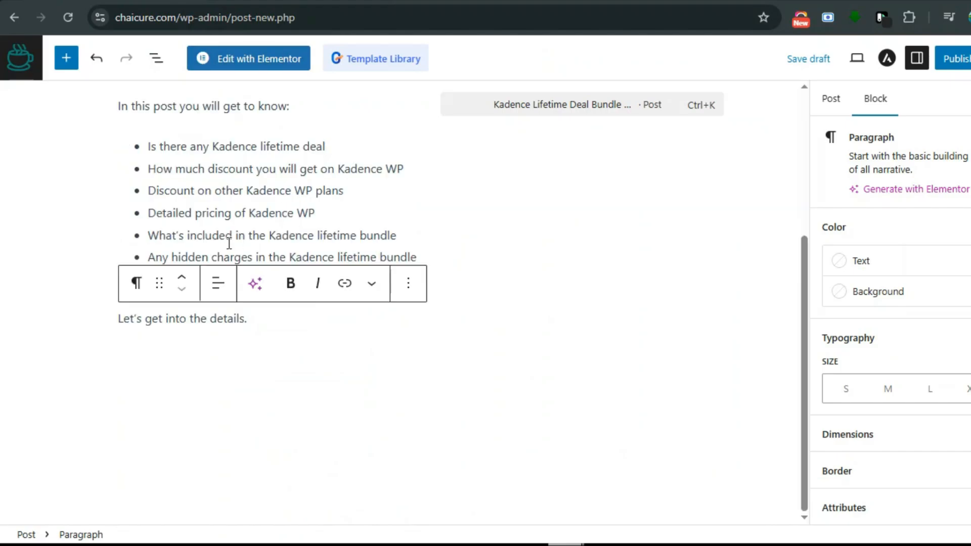
scroll(391, 417, "up", 5)
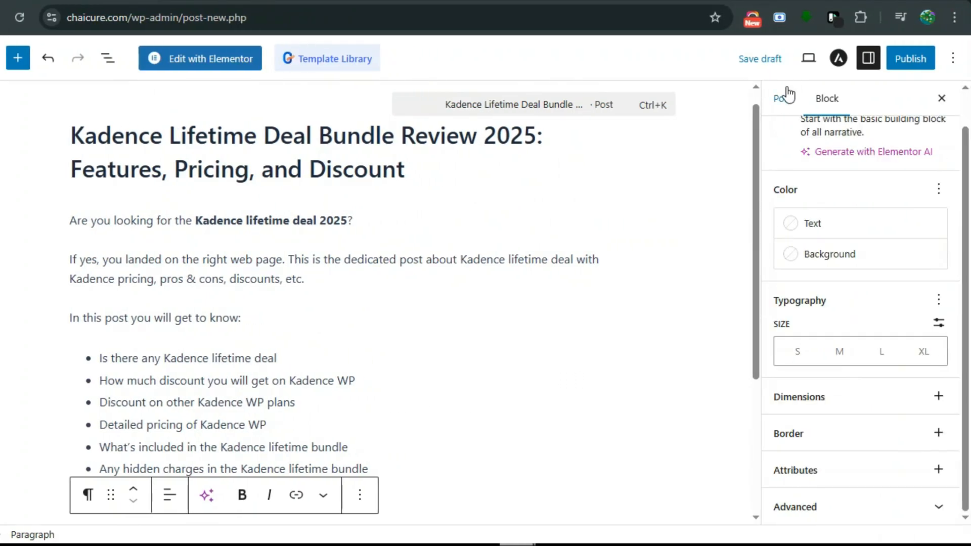
- Set coffee-shop-logo-e1639509177853.png from the media library as the post's featured image
left_click(784, 98)
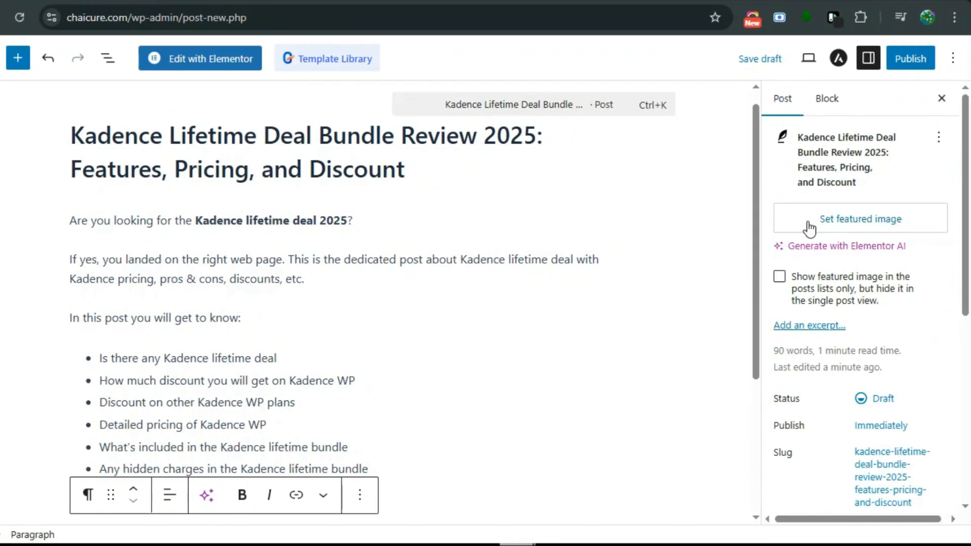
left_click(810, 227)
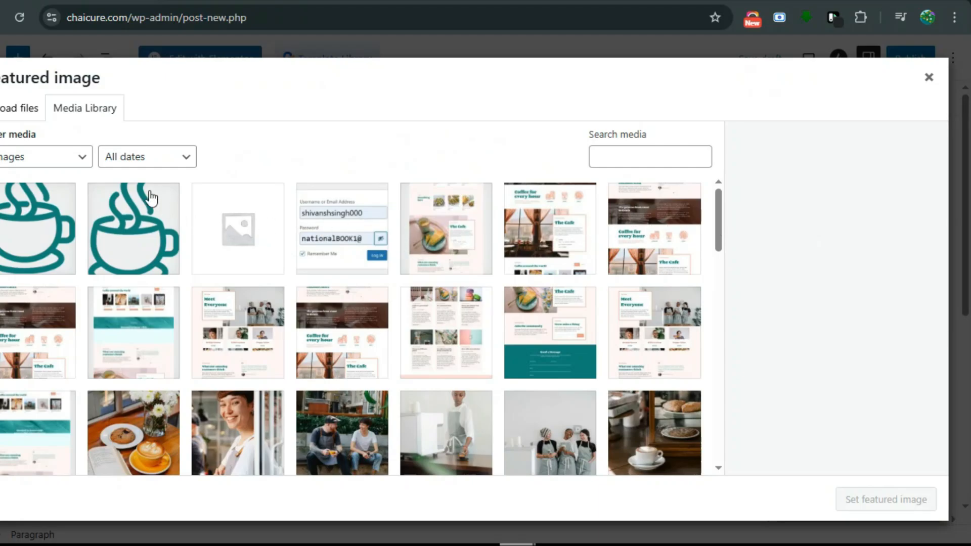
left_click(160, 213)
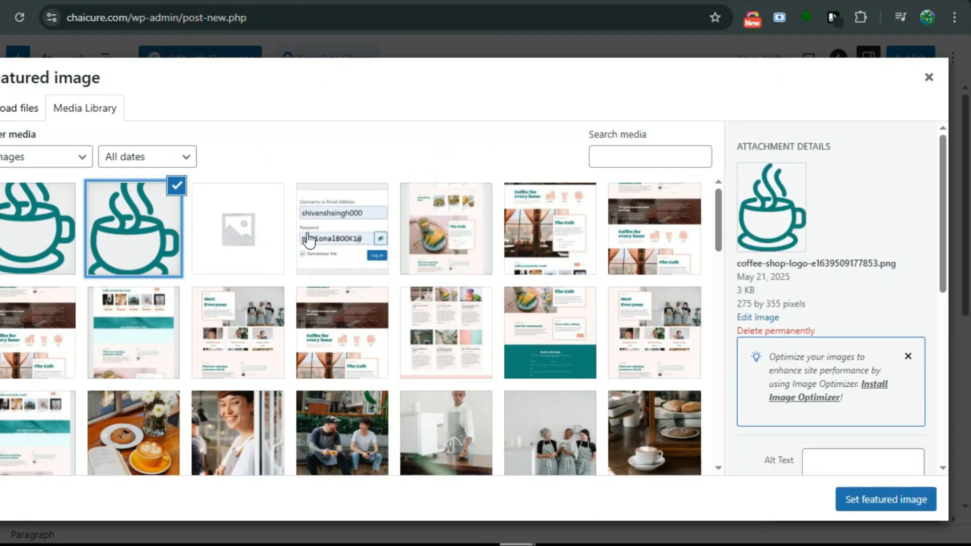
left_click(922, 509)
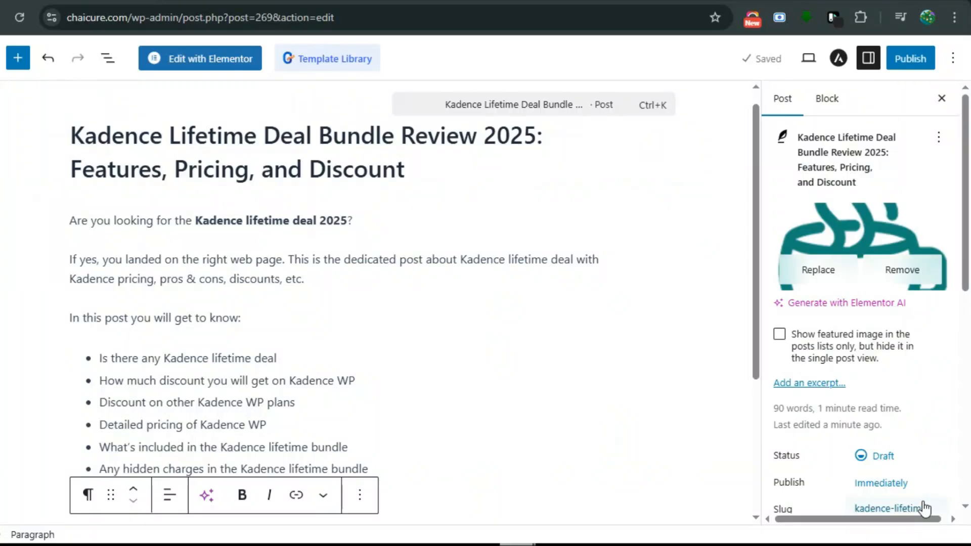
- Add an excerpt to the post by copying the review's first two paragraphs, from "Are you looking for" through "discounts, etc."
scroll(855, 358, "down", 3)
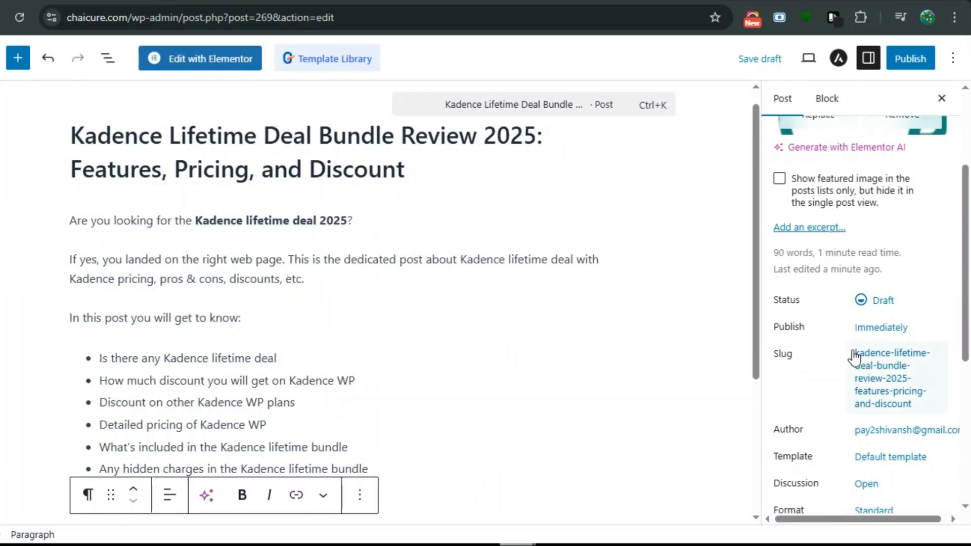
left_click(811, 228)
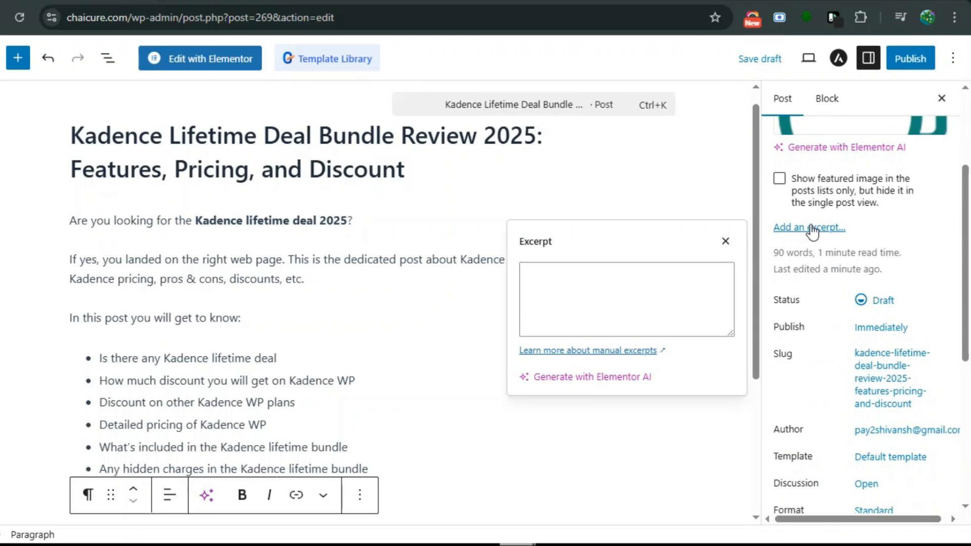
left_click(539, 302)
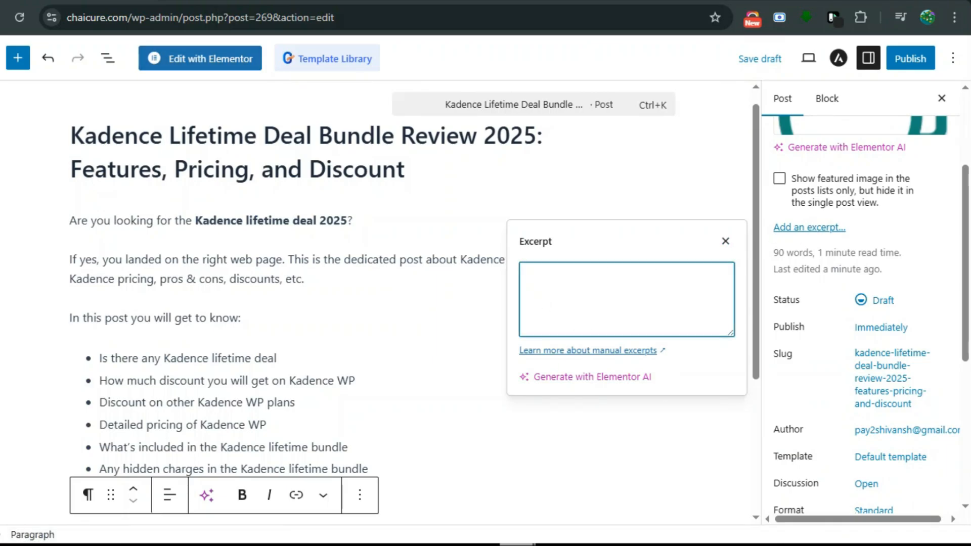
key("ctrl+shift+Tab")
scroll(266, 266, "up", 2)
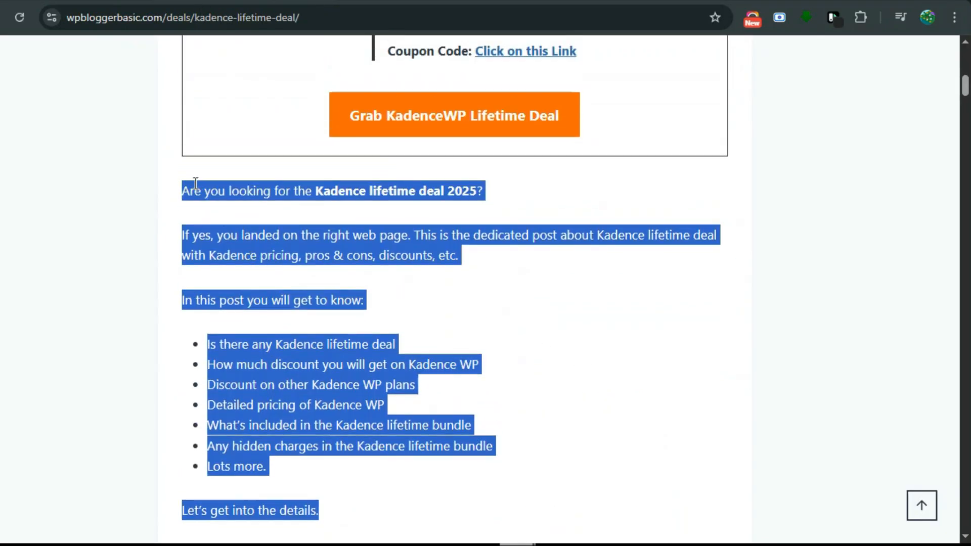
left_click_drag(184, 191, 470, 257)
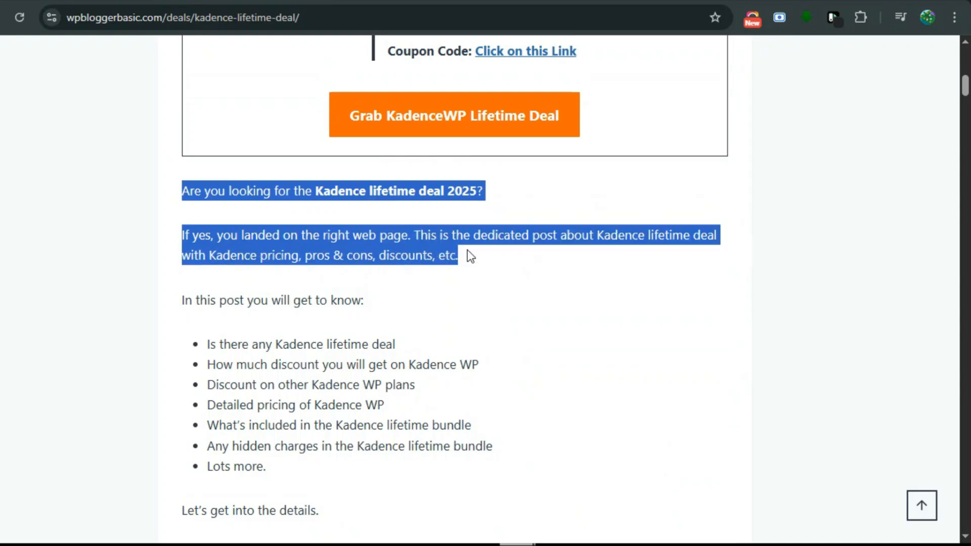
key("ctrl+c")
key("ctrl+Tab")
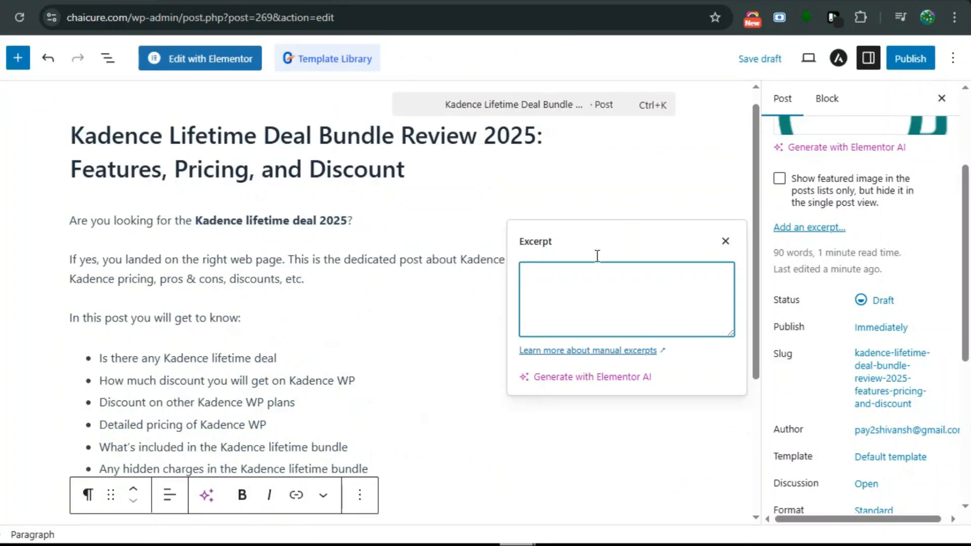
key("ctrl+v")
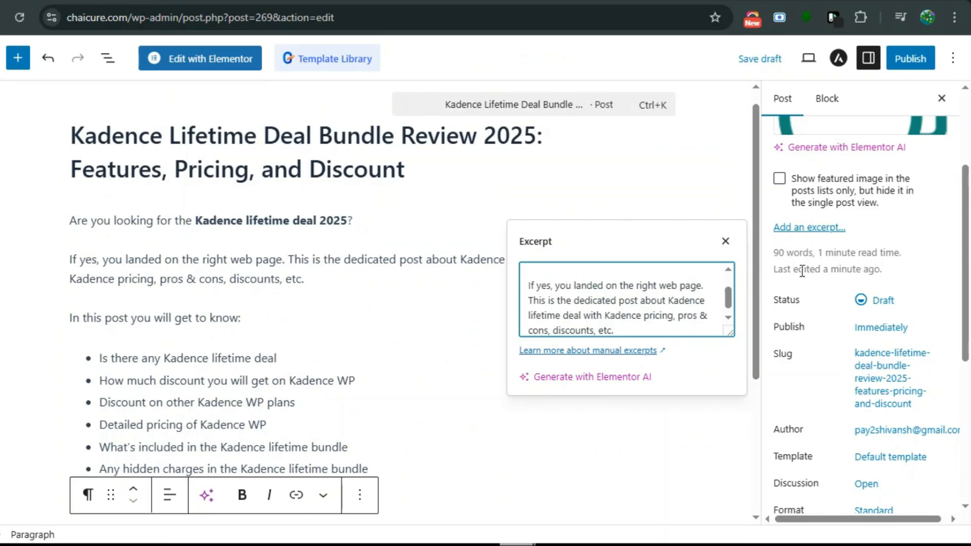
- Assign the post to the "Kadence theme for wordpress" category and publish it
scroll(832, 278, "down", 4)
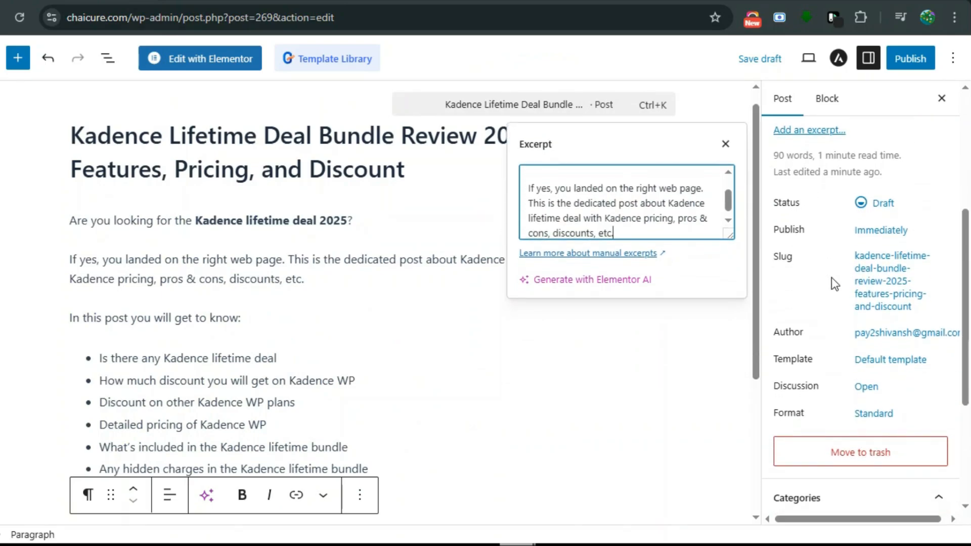
scroll(832, 277, "down", 3)
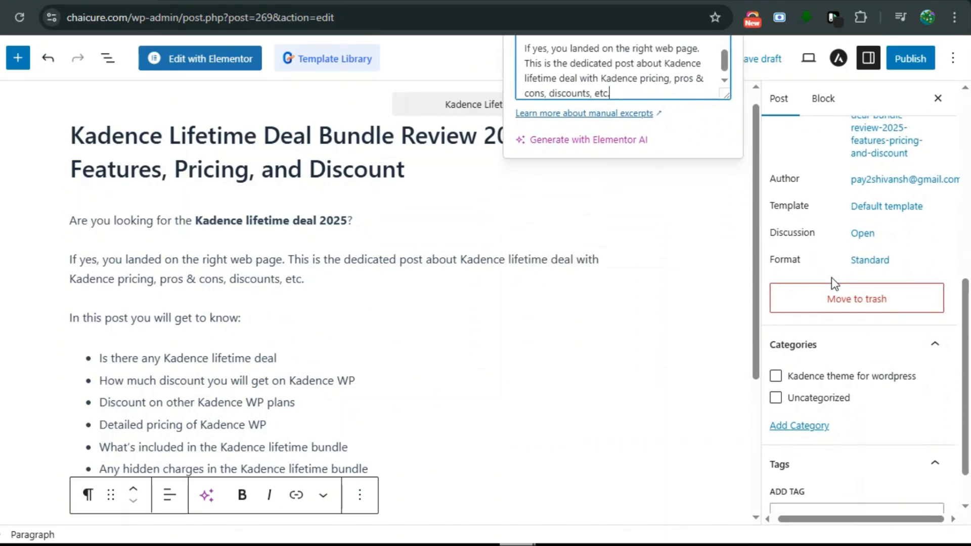
scroll(831, 277, "down", 1)
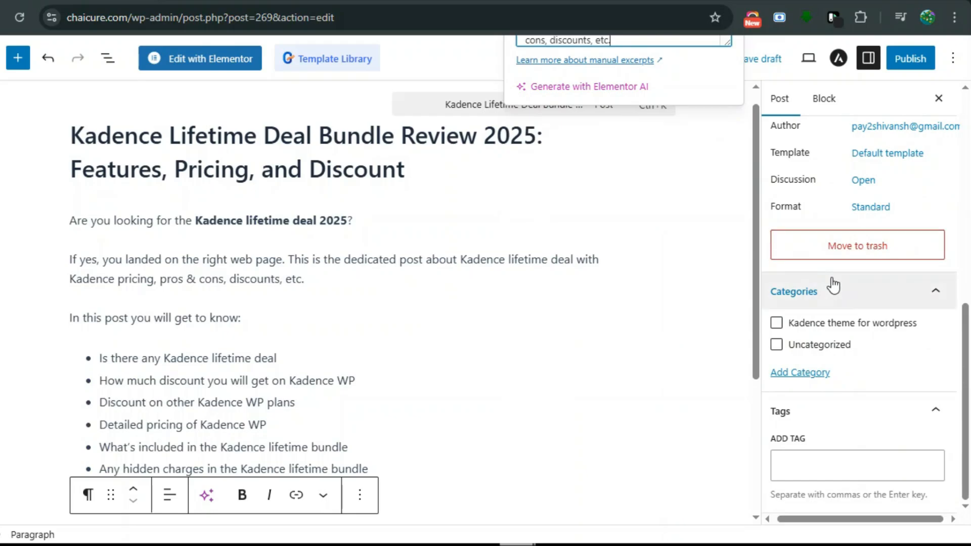
scroll(822, 356, "up", 1)
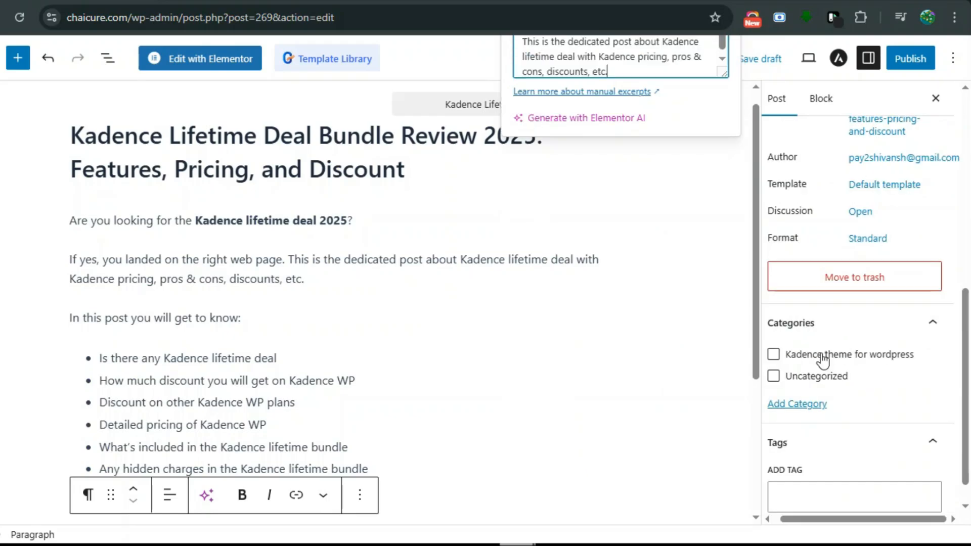
left_click(823, 359)
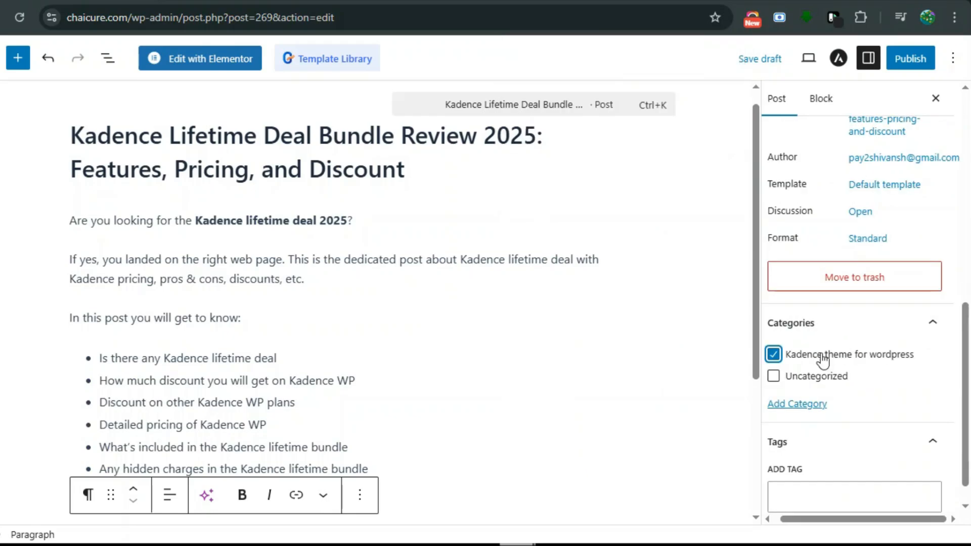
left_click(910, 59)
left_click(901, 58)
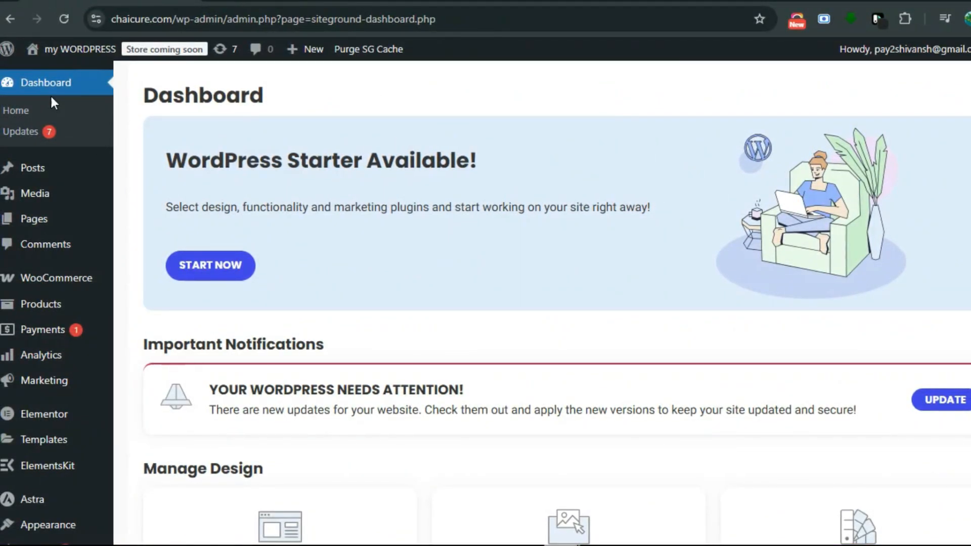
- Open the list of all posts and check the category assigned to the Kadence review post
mouse_move(66, 194)
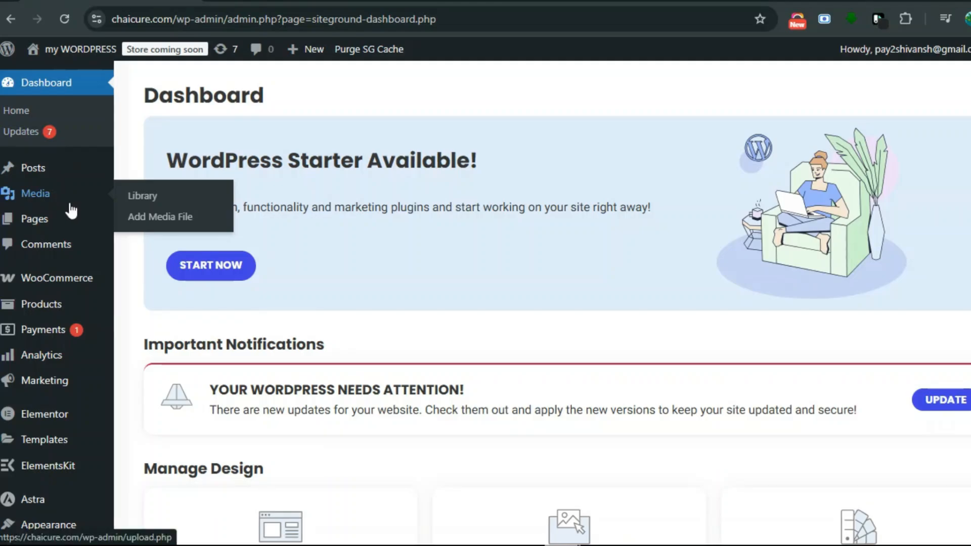
mouse_move(65, 164)
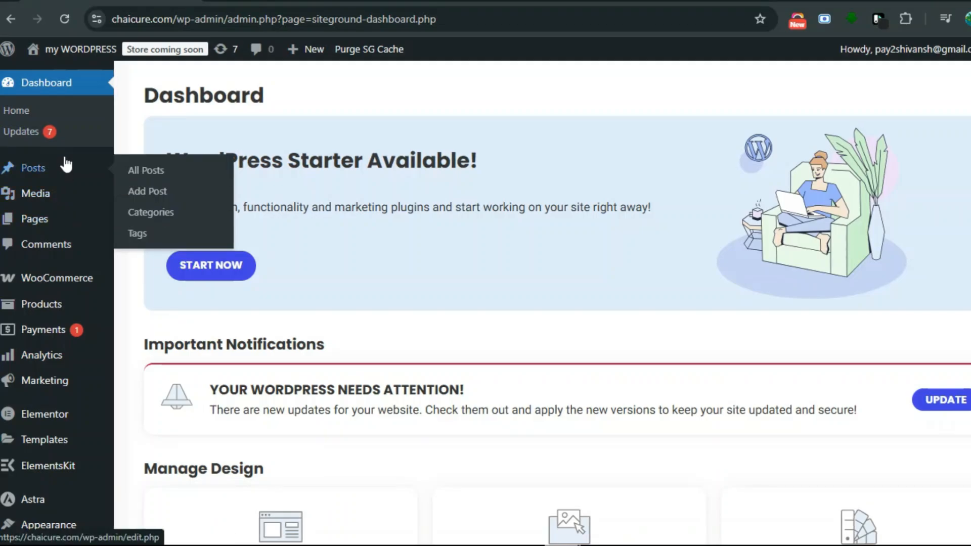
left_click(131, 172)
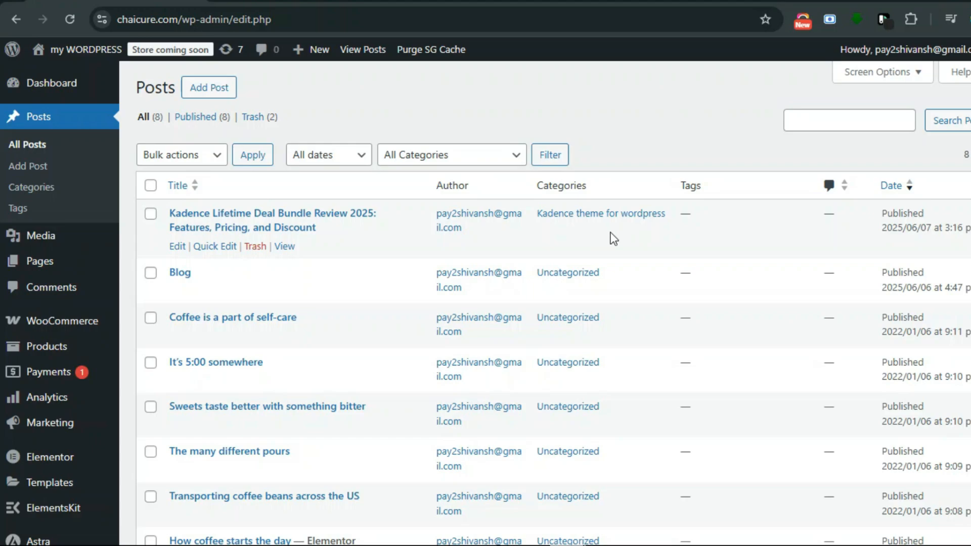
mouse_move(83, 51)
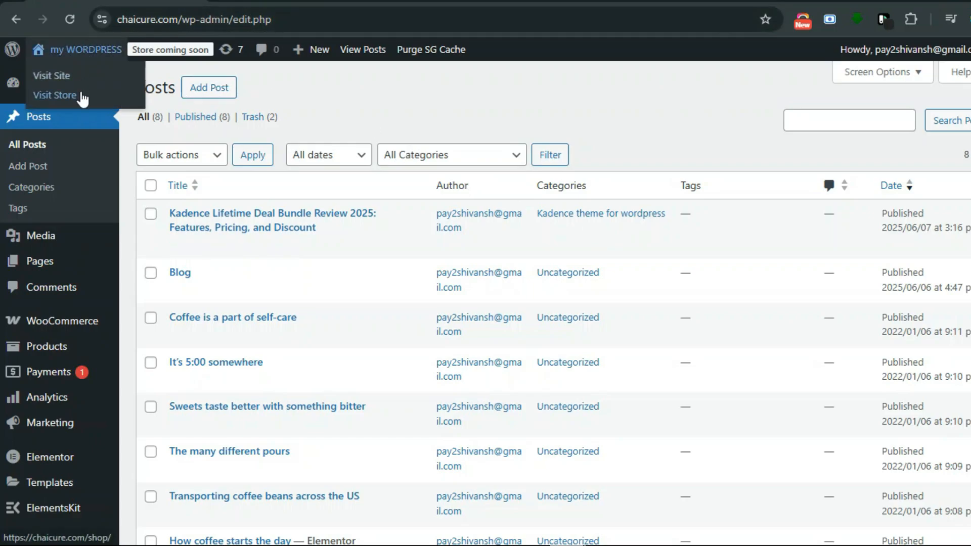
mouse_move(188, 238)
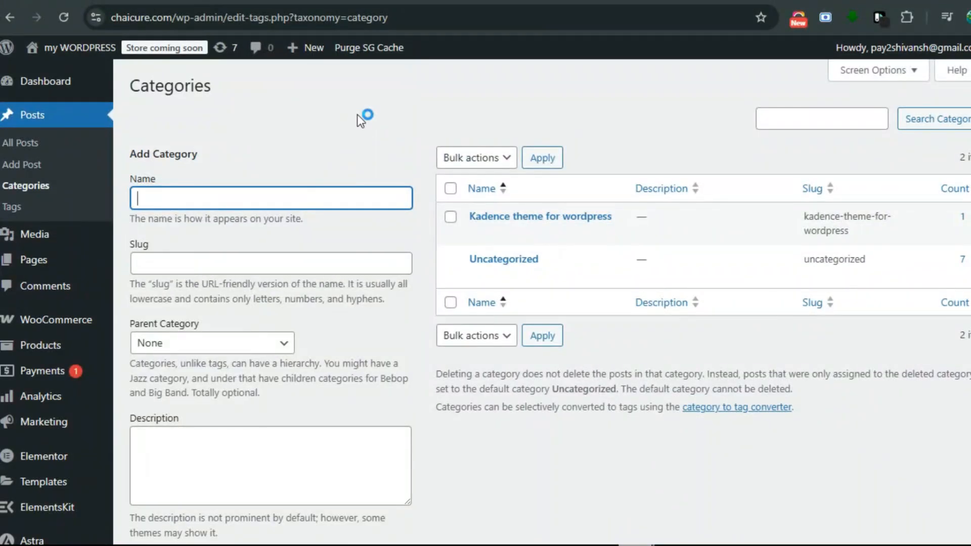
- Add the "Kadence theme for wordpress" category to the site's Footer menu as a top-level item and save the menu
scroll(363, 172, "down", 5)
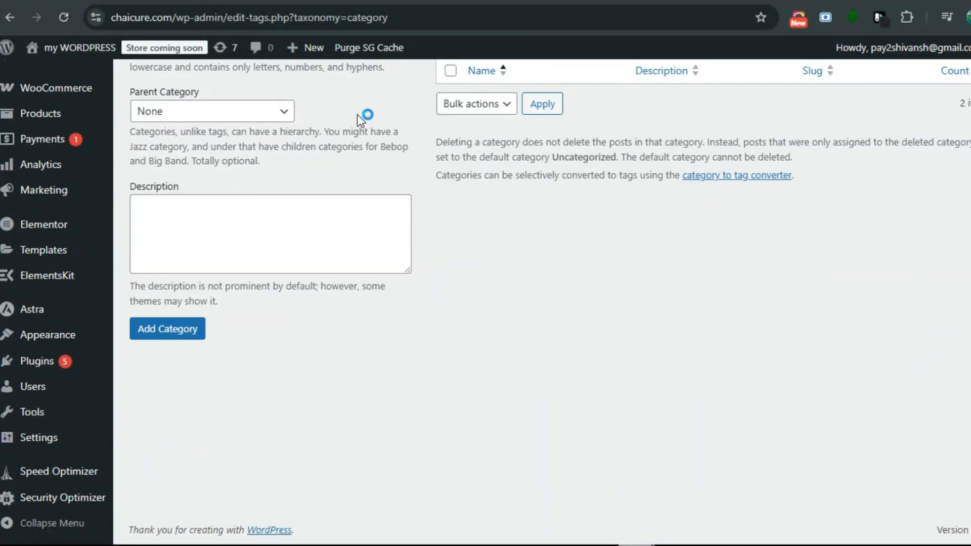
mouse_move(89, 345)
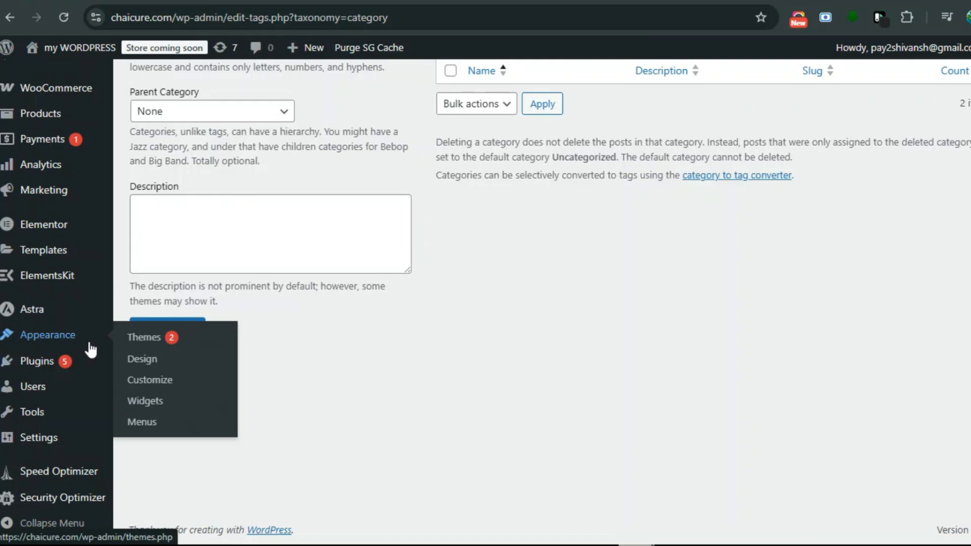
left_click(158, 429)
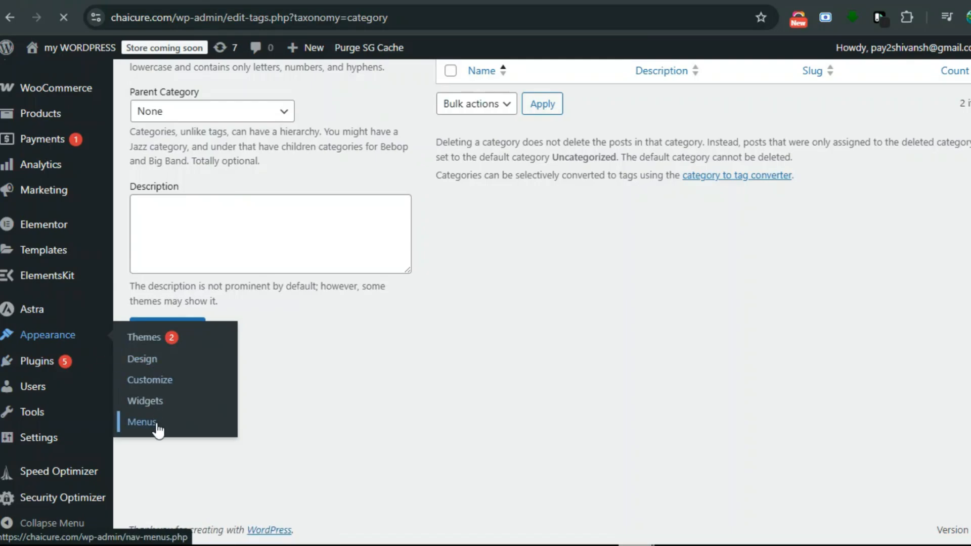
scroll(393, 251, "down", 5)
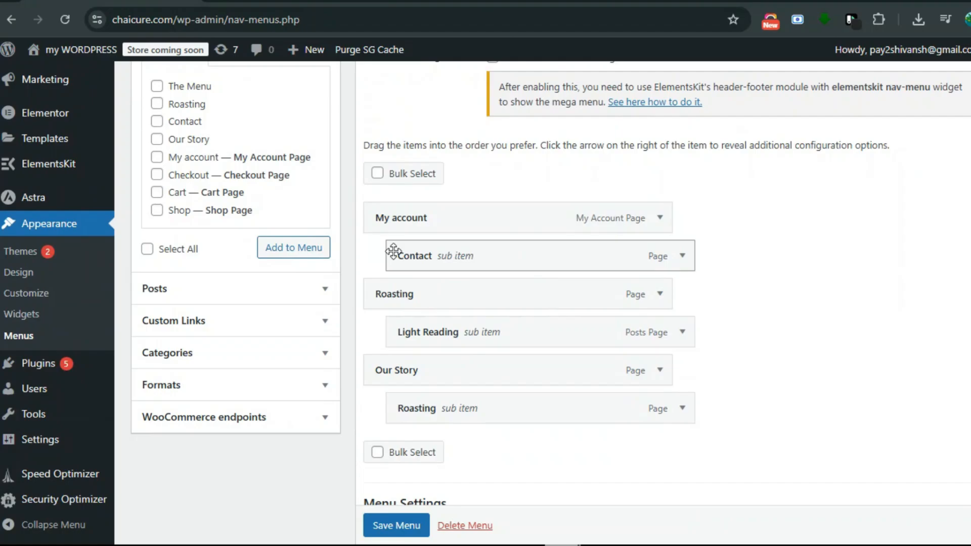
left_click_drag(394, 251, 385, 284)
scroll(359, 369, "up", 1)
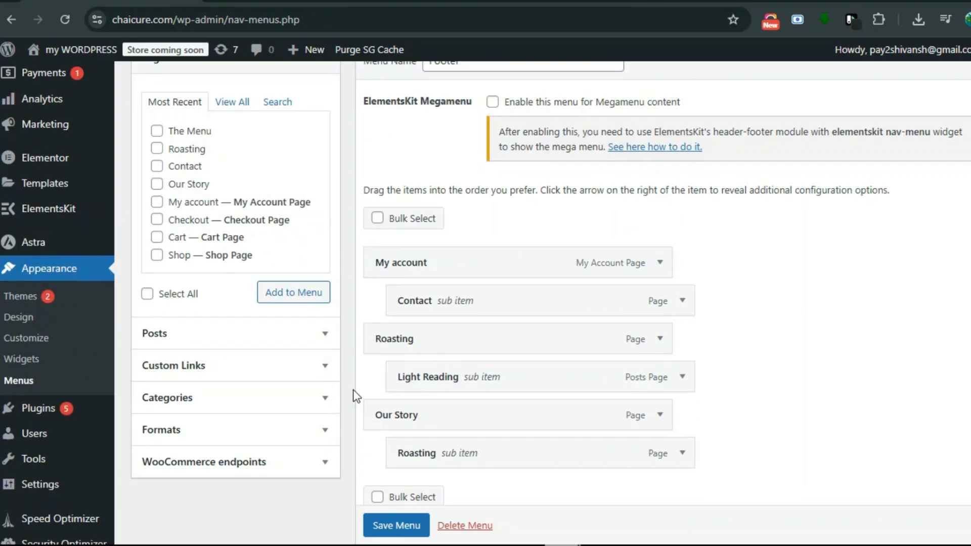
left_click(316, 403)
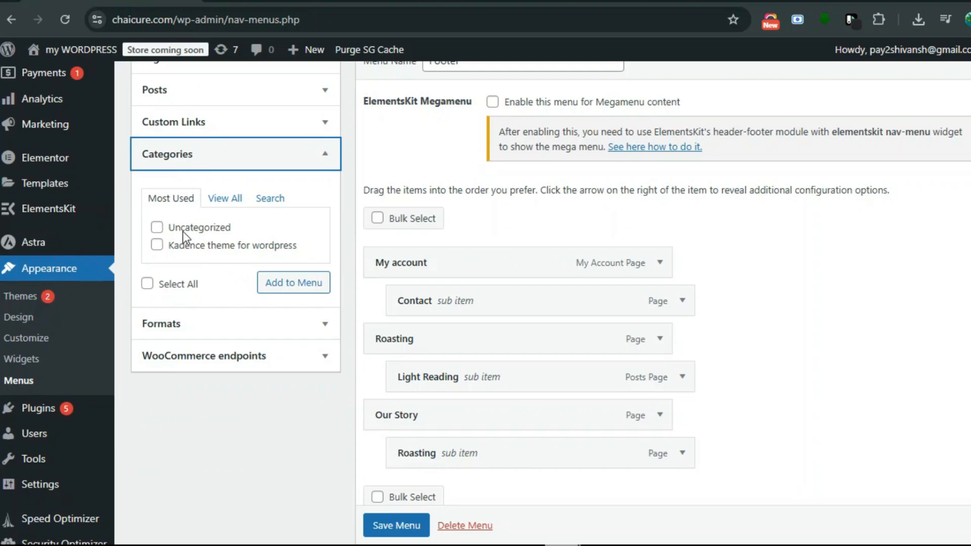
left_click(172, 245)
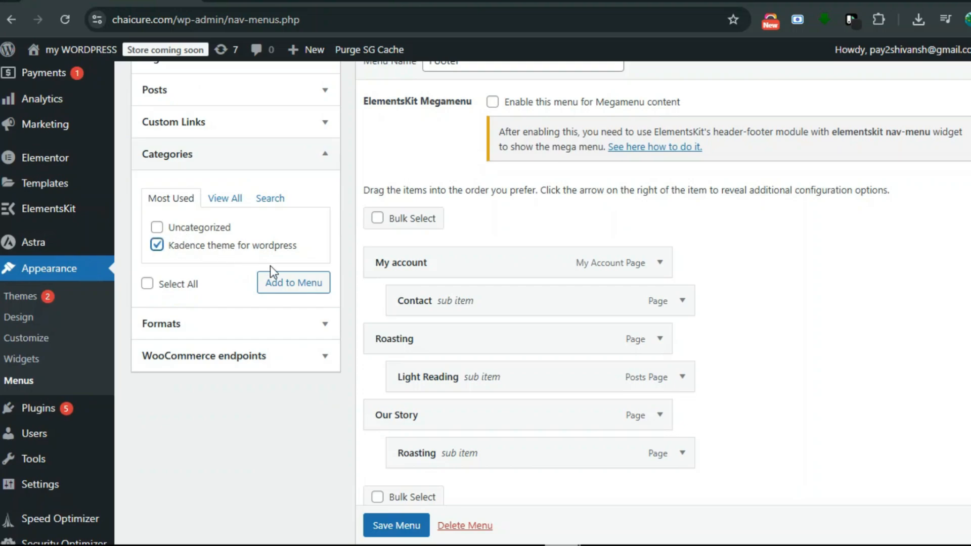
left_click(305, 290)
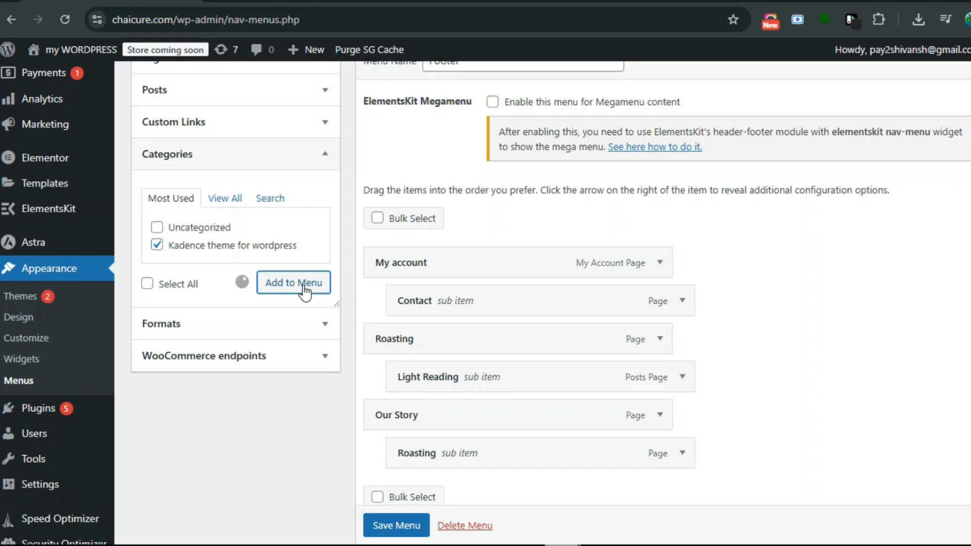
scroll(418, 353, "down", 3)
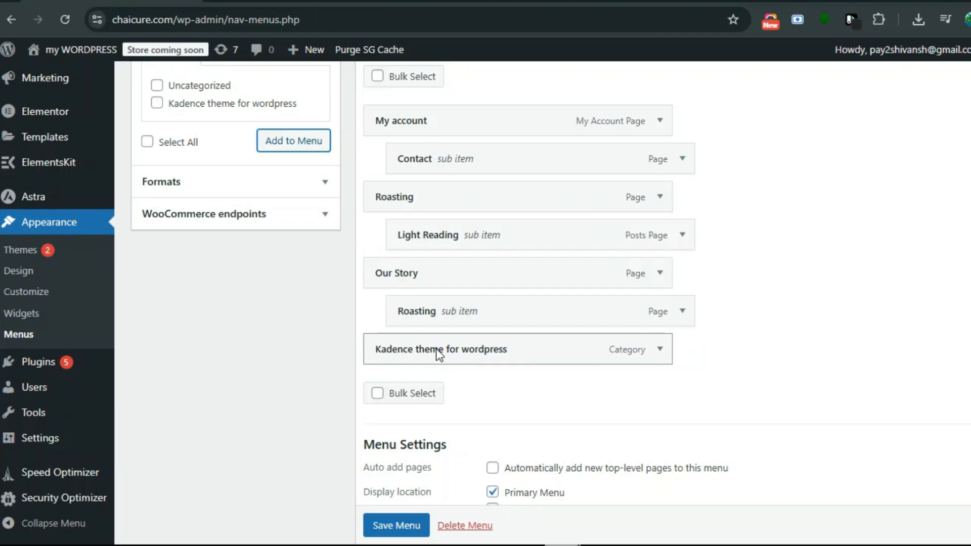
scroll(412, 521, "down", 1)
left_click(413, 524)
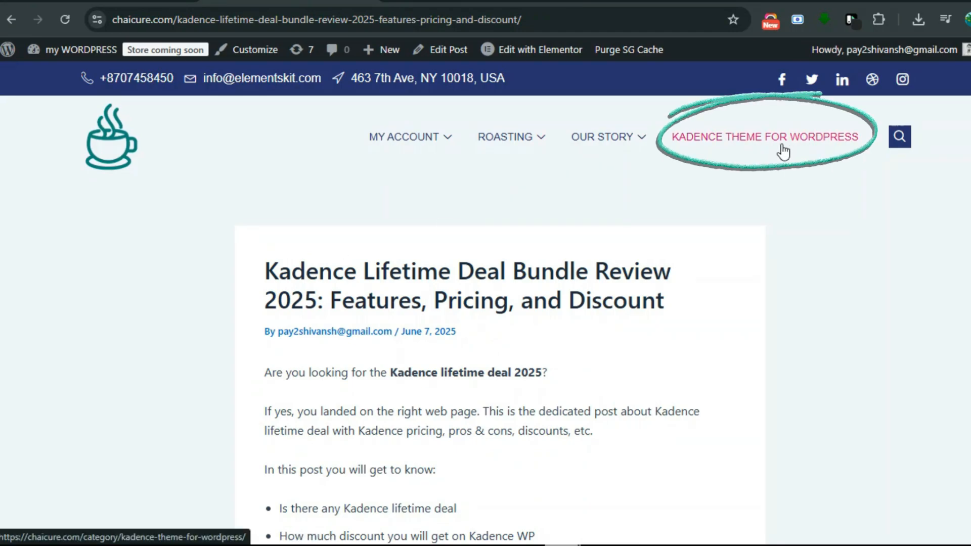
- View the "Kadence theme for wordpress" category page on the live site and look through its post listing
left_click(784, 151)
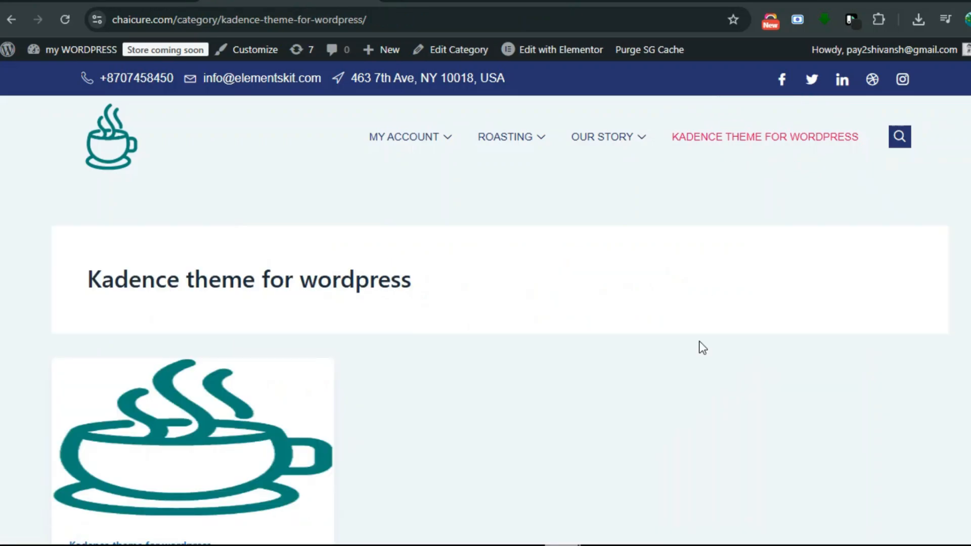
scroll(704, 348, "down", 8)
scroll(703, 348, "up", 7)
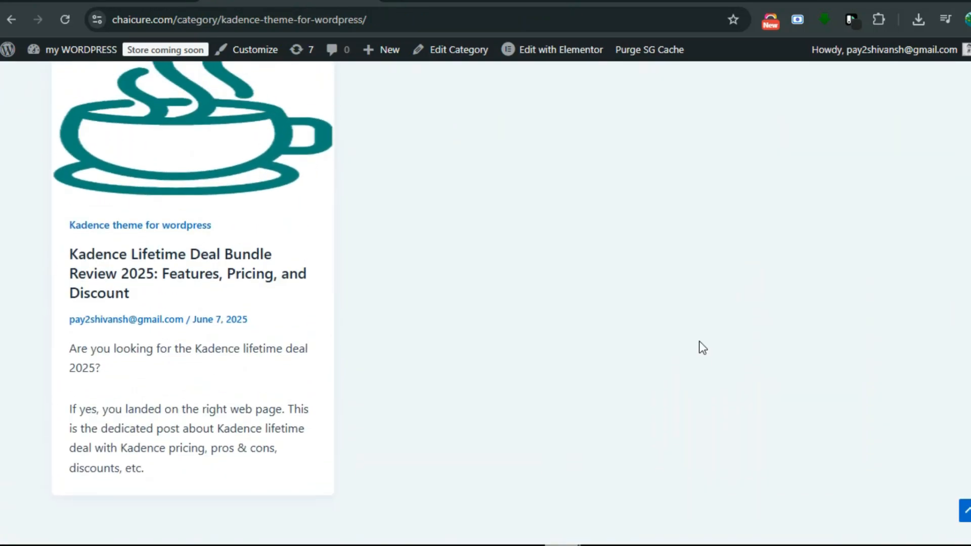
scroll(704, 348, "down", 7)
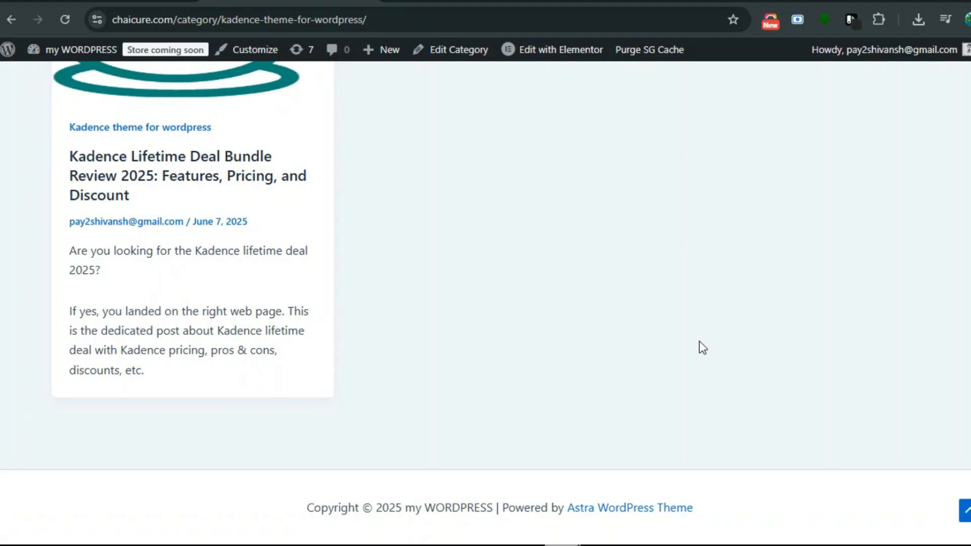
scroll(704, 348, "up", 8)
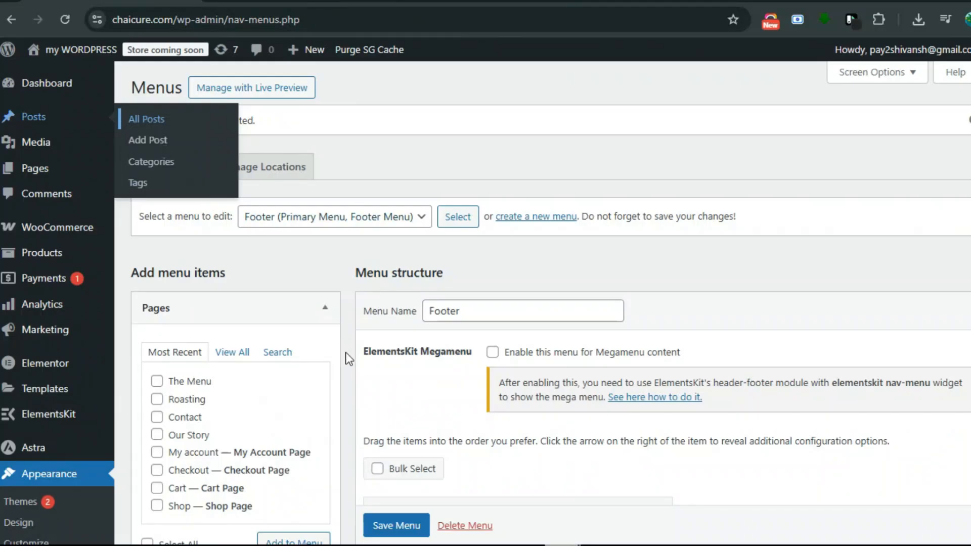
- Nest the "Kadence theme for wordpress" menu item as a sub item under Our Story and save the menu
scroll(346, 353, "down", 7)
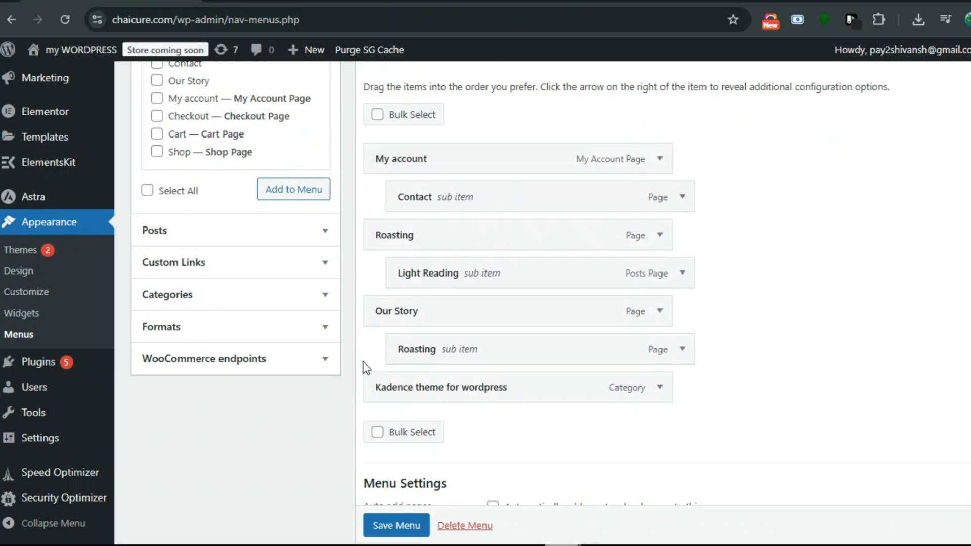
left_click_drag(387, 385, 424, 387)
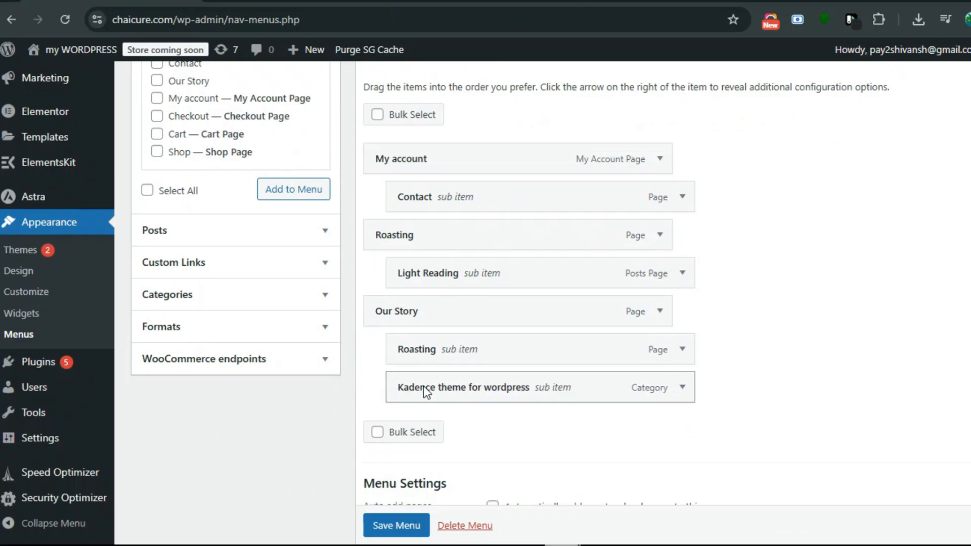
left_click(415, 529)
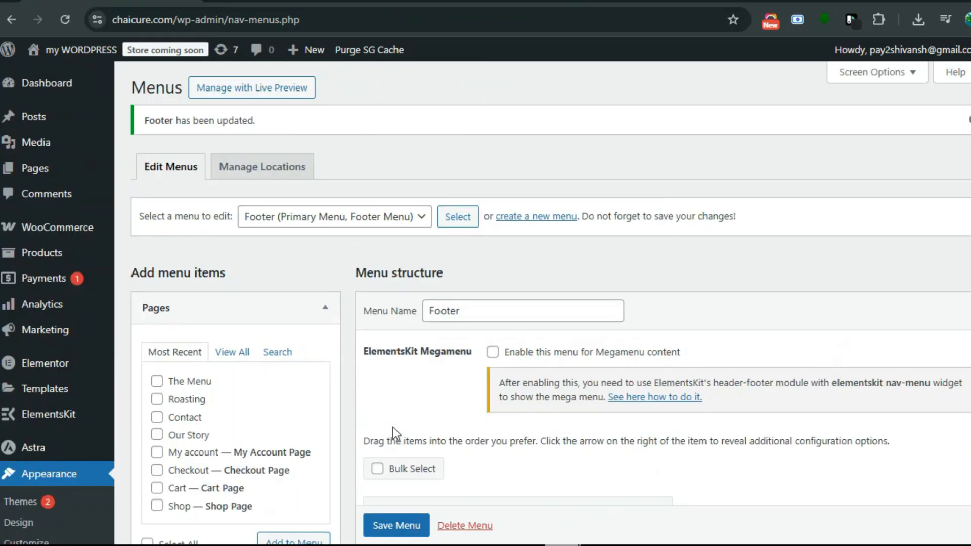
- Reload the live site, open "Kadence theme for wordpress" from the Our Story submenu, and look through the category's post listing
key("ctrl+Tab")
key("F5")
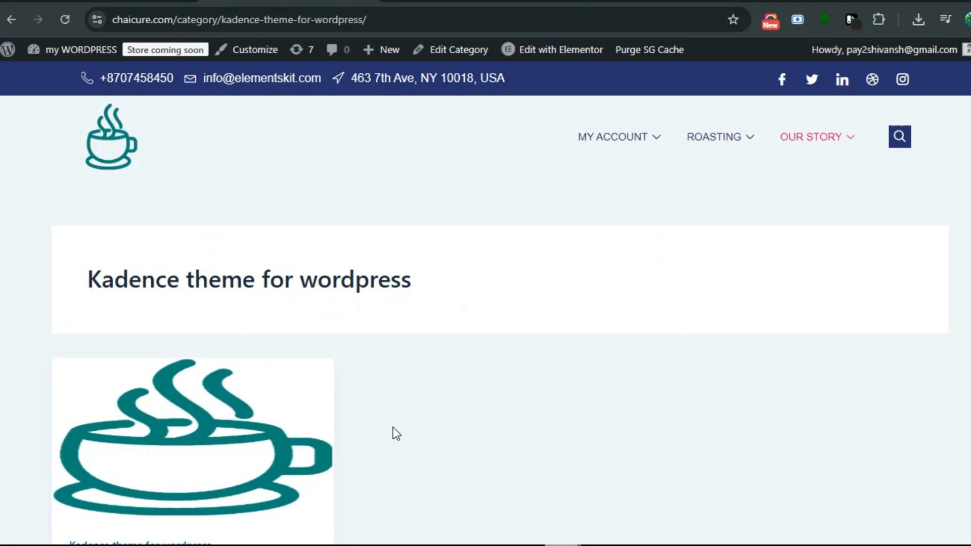
mouse_move(804, 135)
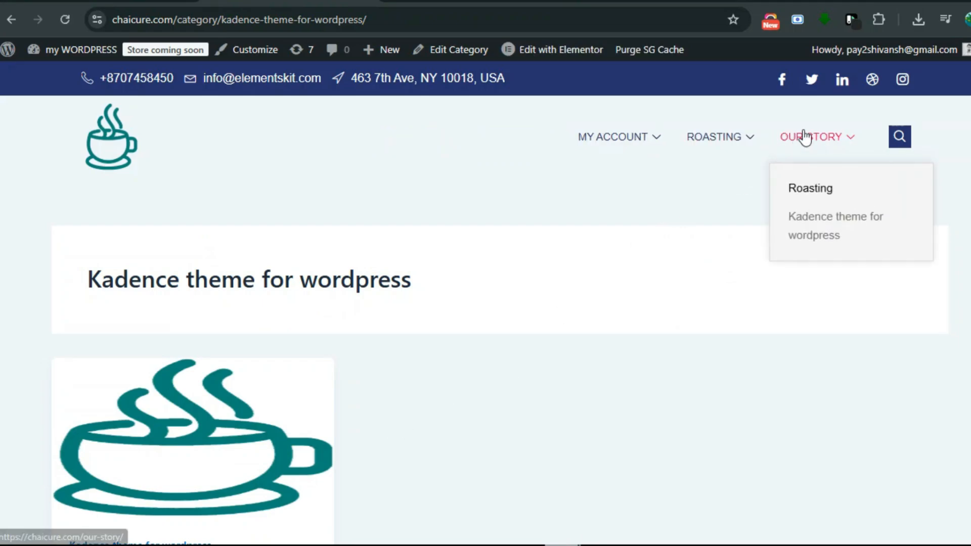
left_click(817, 223)
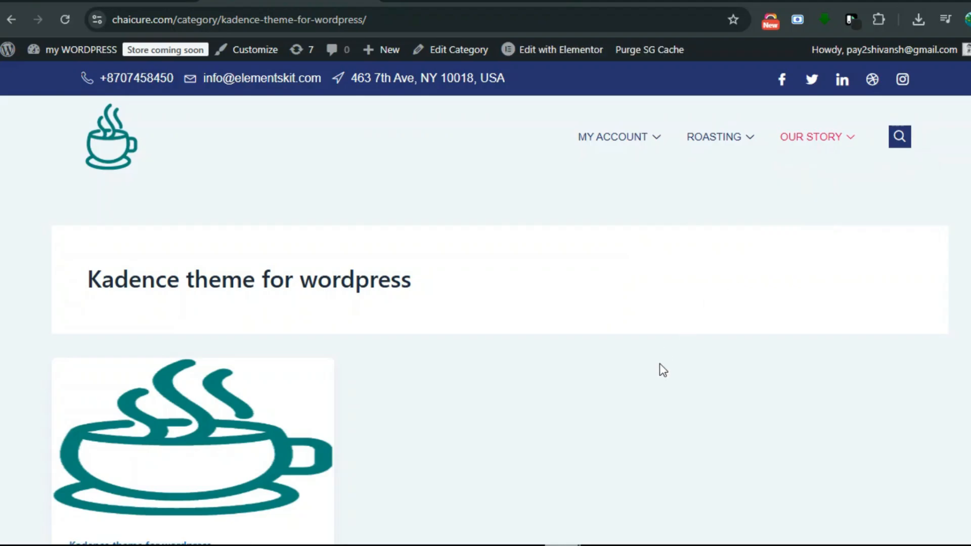
scroll(659, 364, "down", 5)
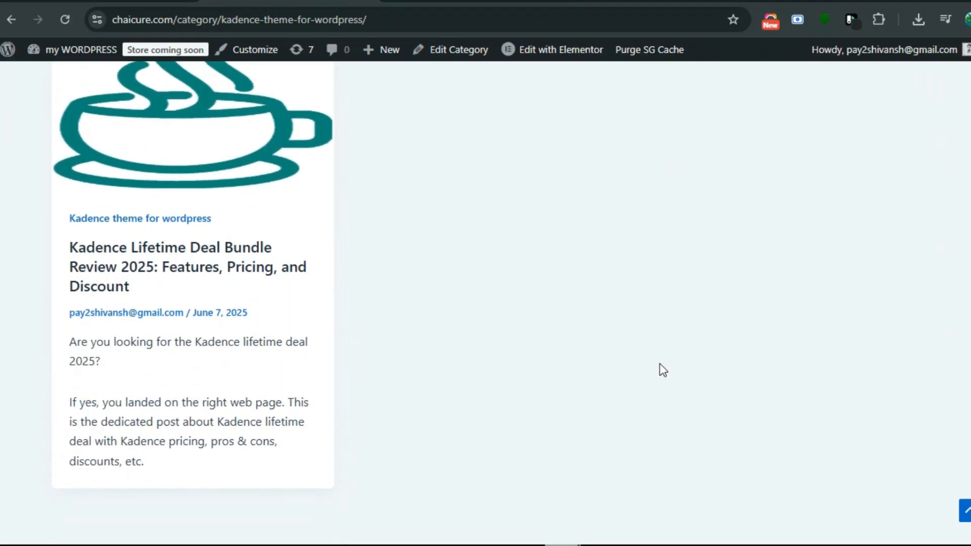
scroll(660, 363, "up", 5)
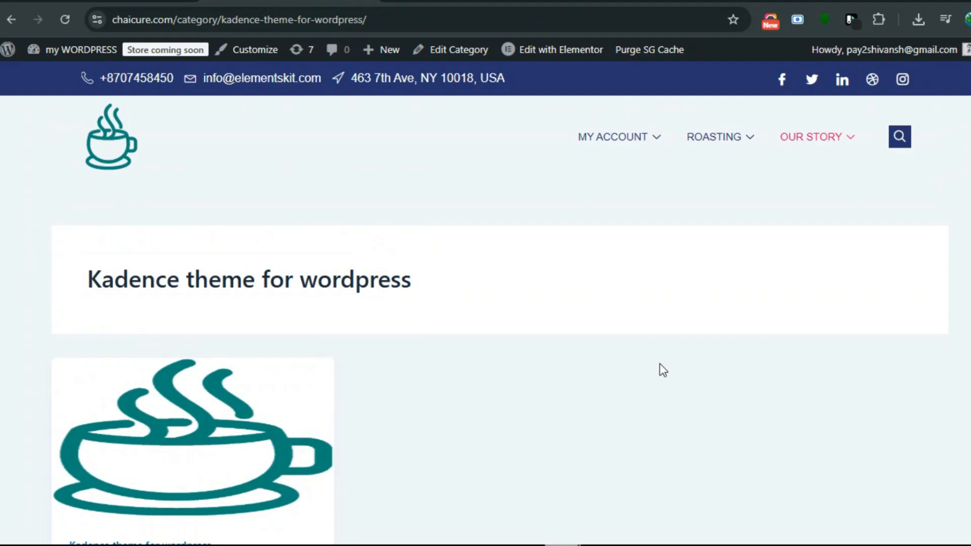
- Return to the Footer menu editor and review the menu structure through the sub items under Our Story
key("ctrl+shift+Tab")
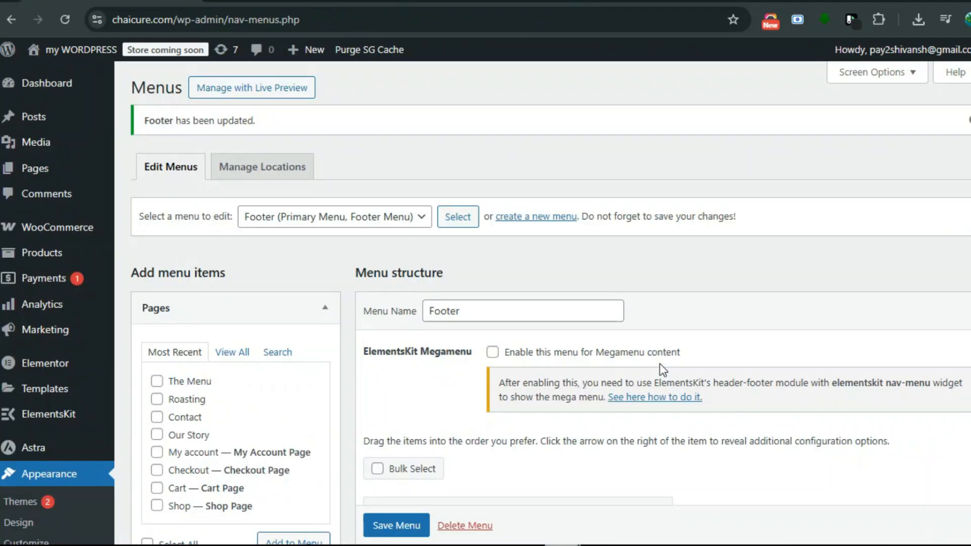
scroll(644, 250, "down", 3)
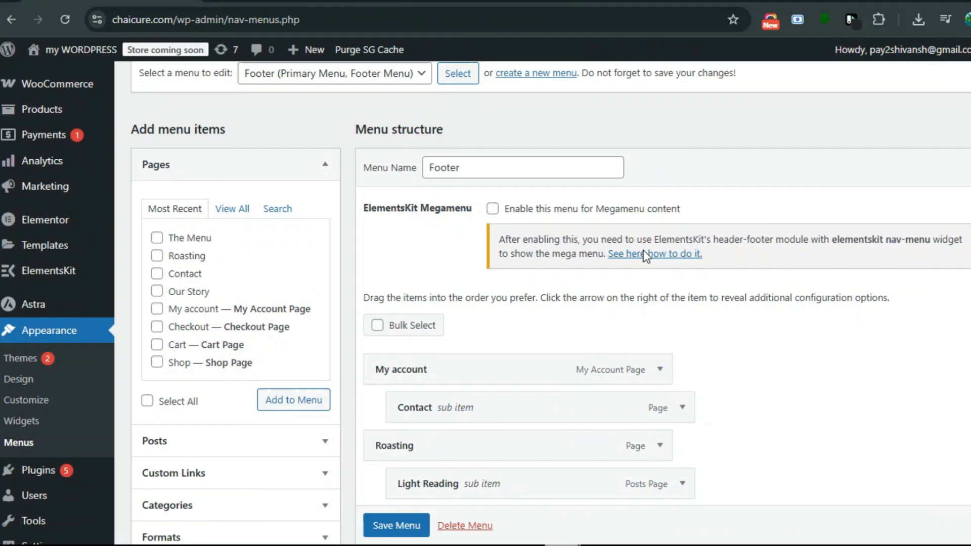
scroll(643, 250, "down", 1)
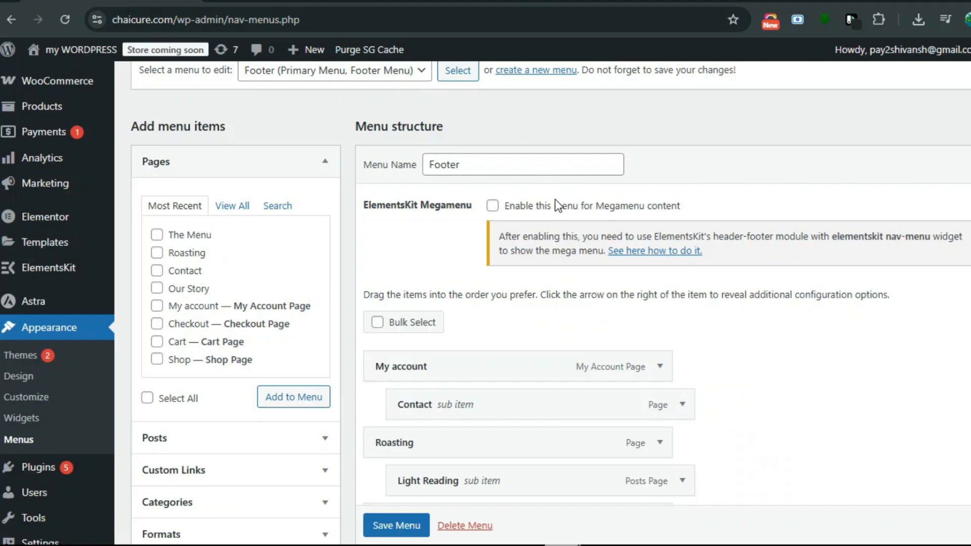
scroll(555, 200, "down", 3)
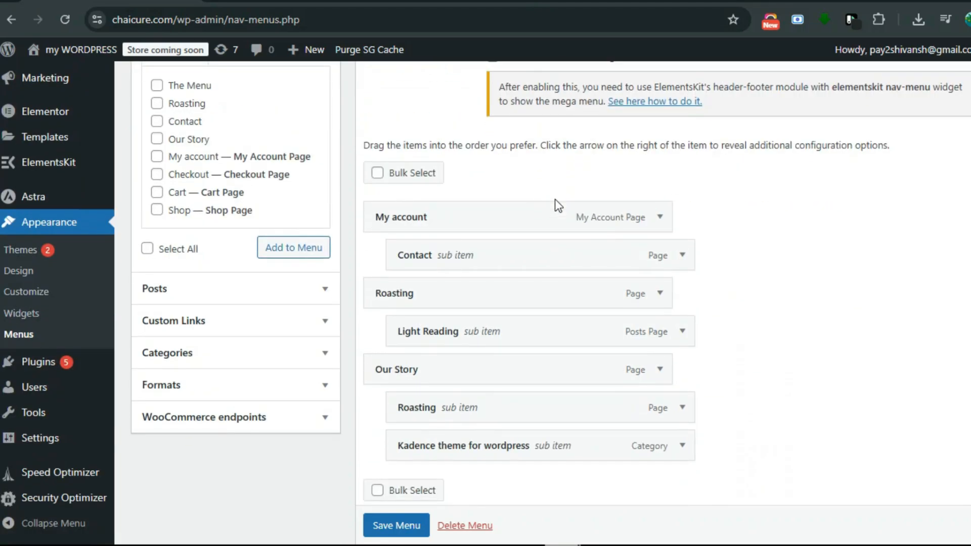